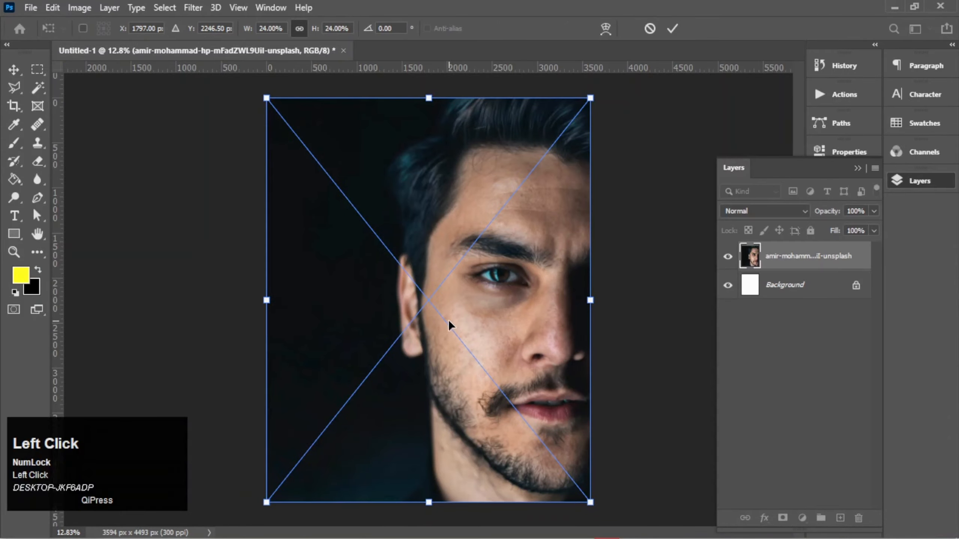
Commit the portrait's placement and marquee-select the canvas's left part at full height, about 2,100 px wide.
{"action": "left_click", "coordinate": [640, 333]}
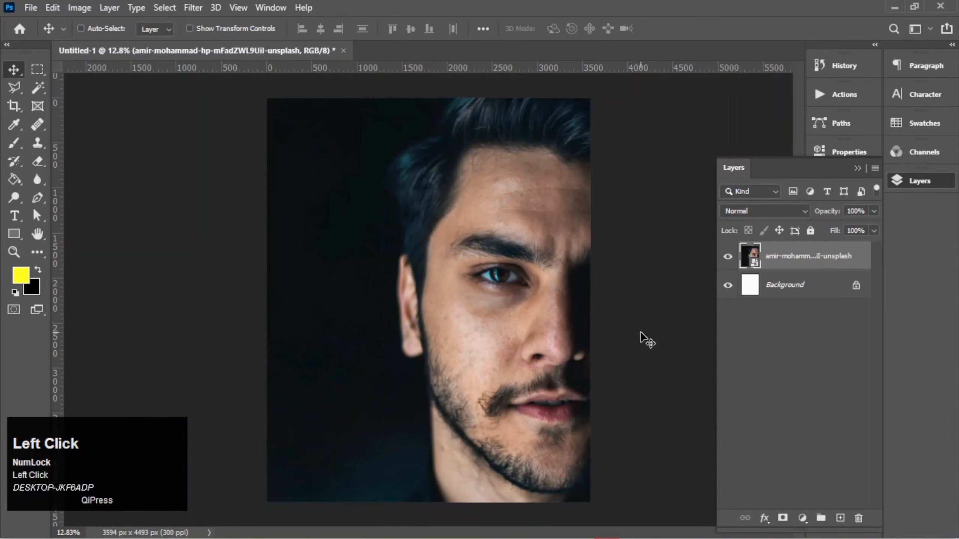
{"action": "left_click", "coordinate": [732, 260]}
{"action": "left_click", "coordinate": [729, 258]}
{"action": "left_click", "coordinate": [37, 74]}
{"action": "left_click_drag", "start_coordinate": [240, 80], "coordinate": [455, 520]}
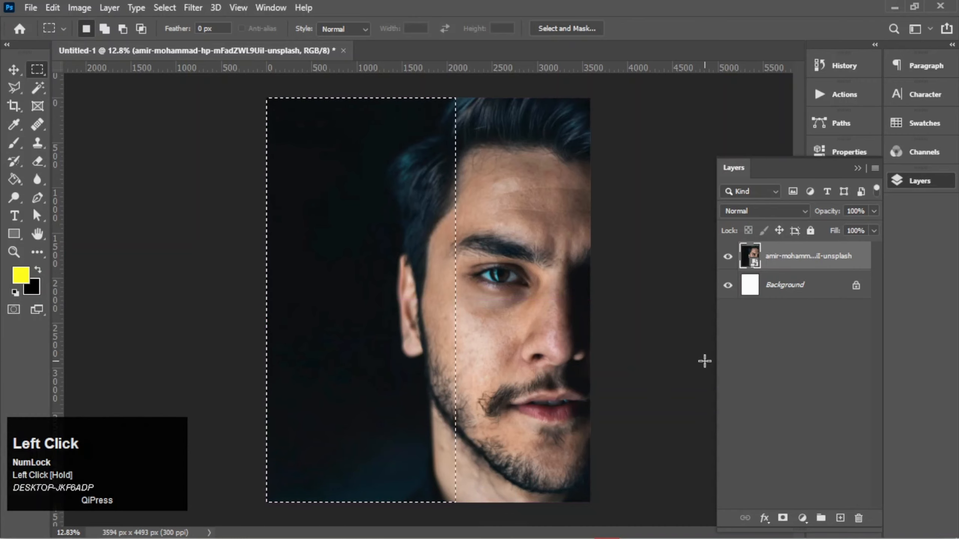
Add a Solid Color fill layer limited to the selection in light gray b2b5b8, and check it against the portrait underneath.
{"action": "left_click", "coordinate": [803, 518]}
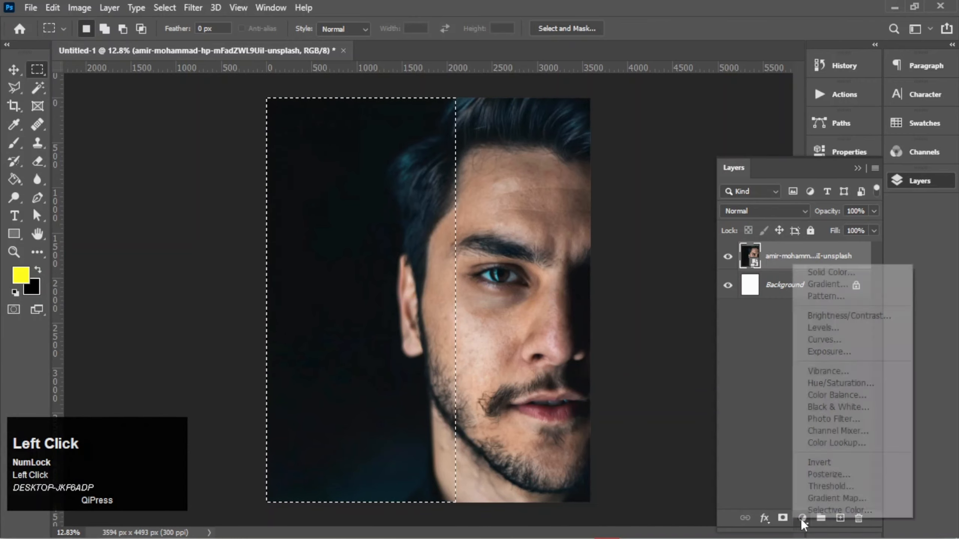
{"action": "left_click", "coordinate": [804, 271]}
{"action": "left_click_drag", "start_coordinate": [697, 237], "coordinate": [569, 115]}
{"action": "left_click", "coordinate": [534, 113]}
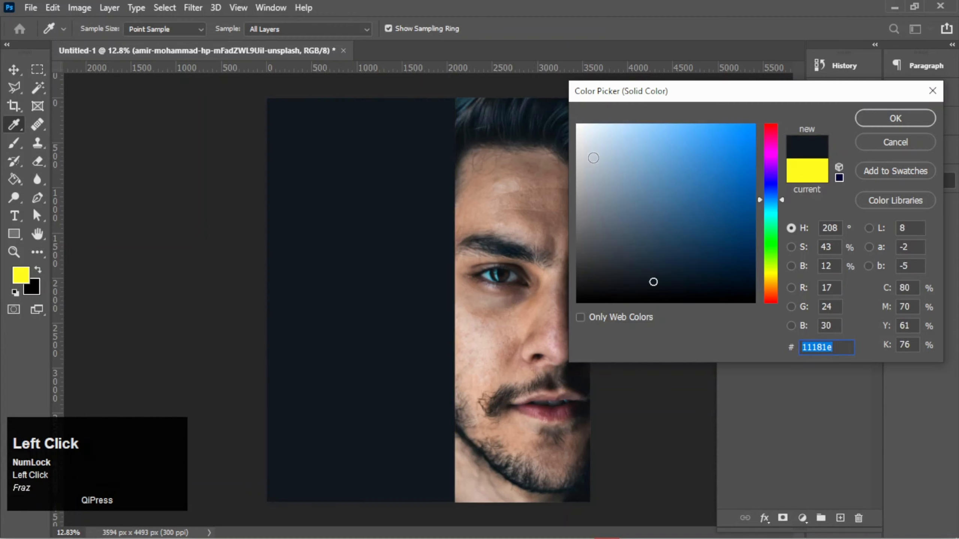
{"action": "mouse_move", "coordinate": [593, 158]}
{"action": "left_mouse_down"}
{"action": "mouse_move", "coordinate": [587, 188]}
{"action": "mouse_move", "coordinate": [581, 138]}
{"action": "mouse_move", "coordinate": [593, 142]}
{"action": "mouse_move", "coordinate": [584, 185]}
{"action": "mouse_move", "coordinate": [582, 174]}
{"action": "left_mouse_up"}
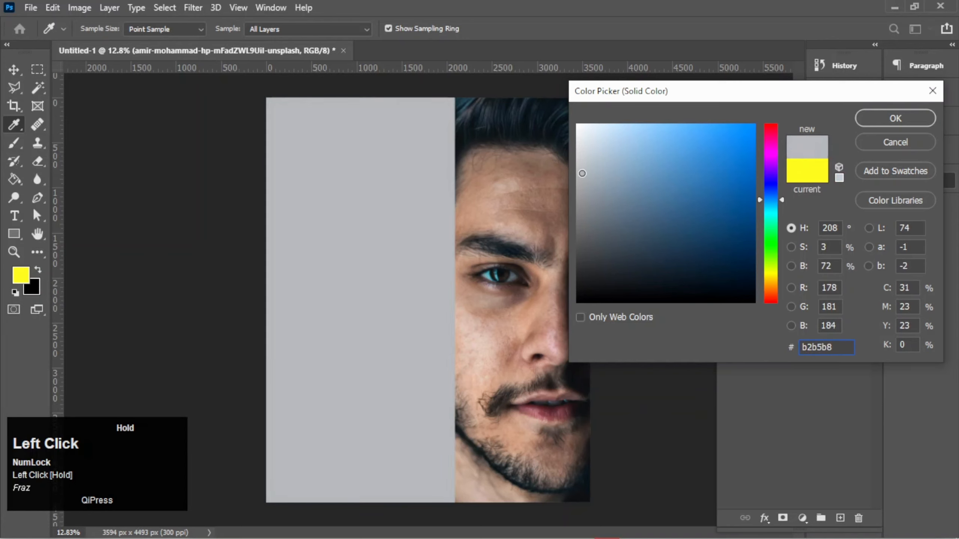
{"action": "left_click", "coordinate": [868, 123]}
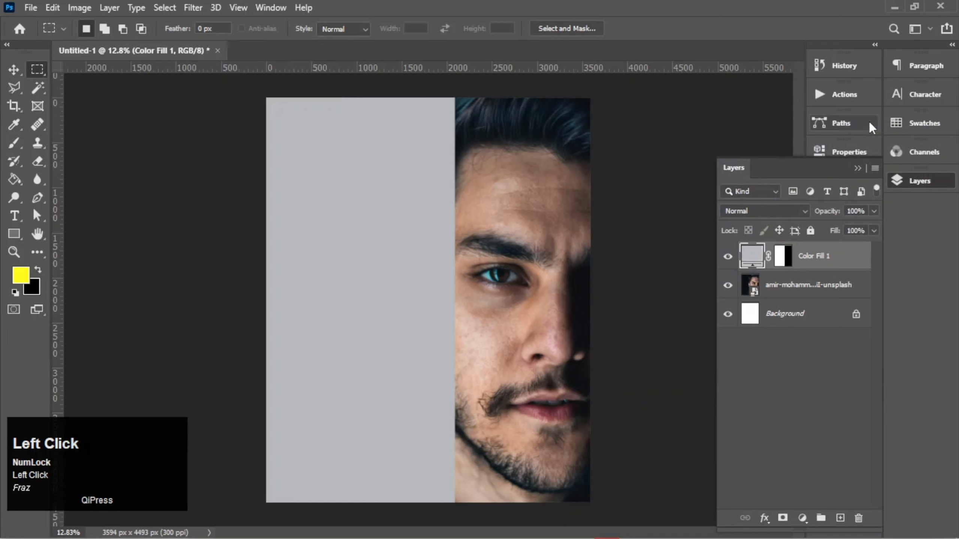
{"action": "left_click", "coordinate": [732, 258]}
{"action": "left_click", "coordinate": [731, 258]}
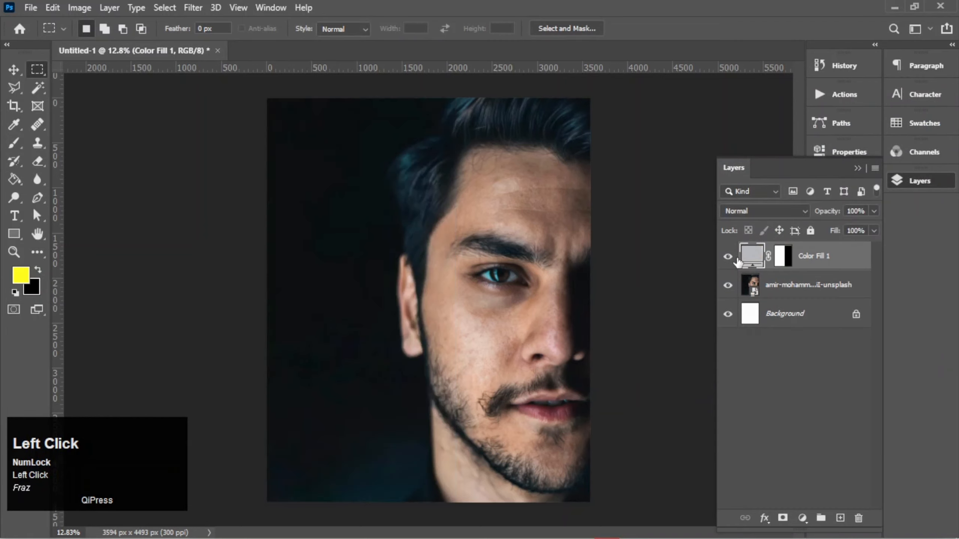
Choose Anton Regular as the font for the Type tool.
{"action": "key", "text": "t"}
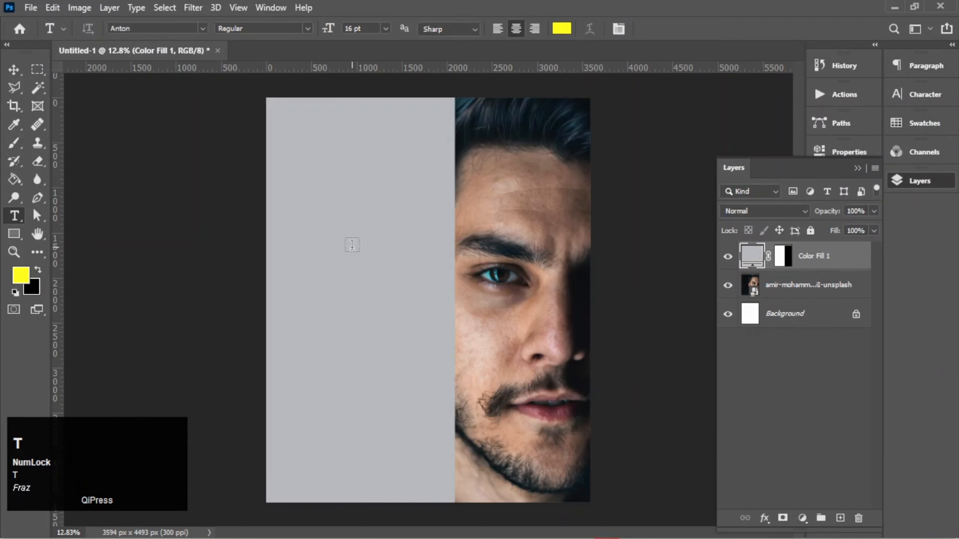
{"action": "left_click", "coordinate": [203, 31]}
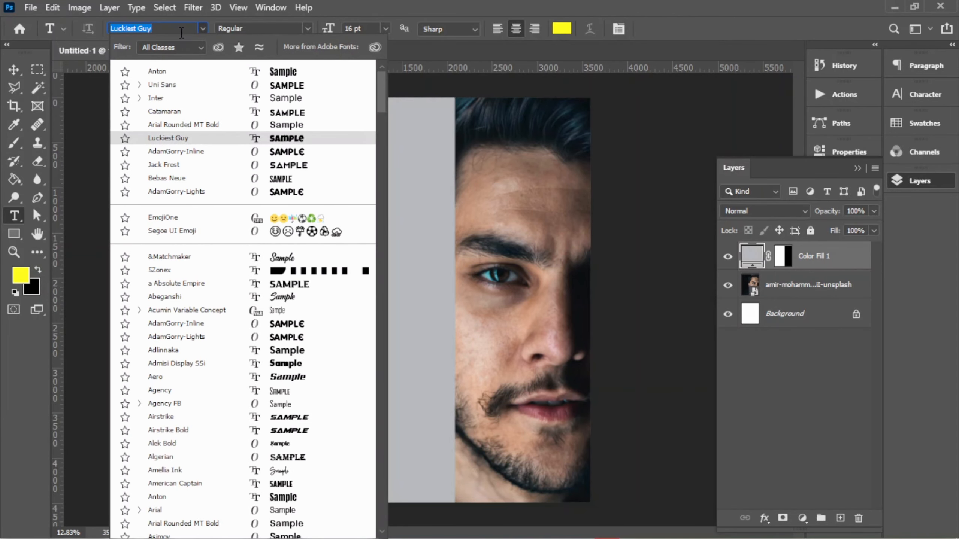
{"action": "type", "text": "ant"}
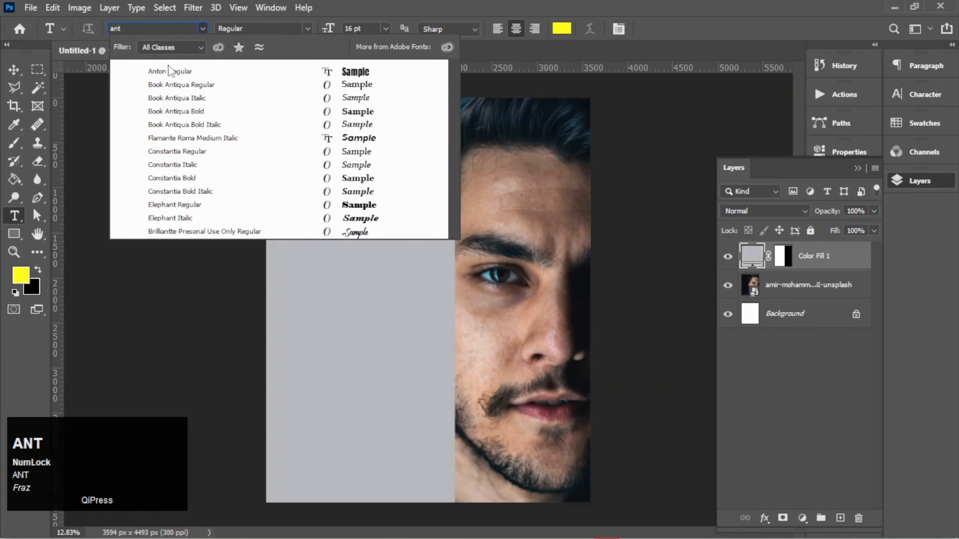
{"action": "left_click", "coordinate": [170, 71]}
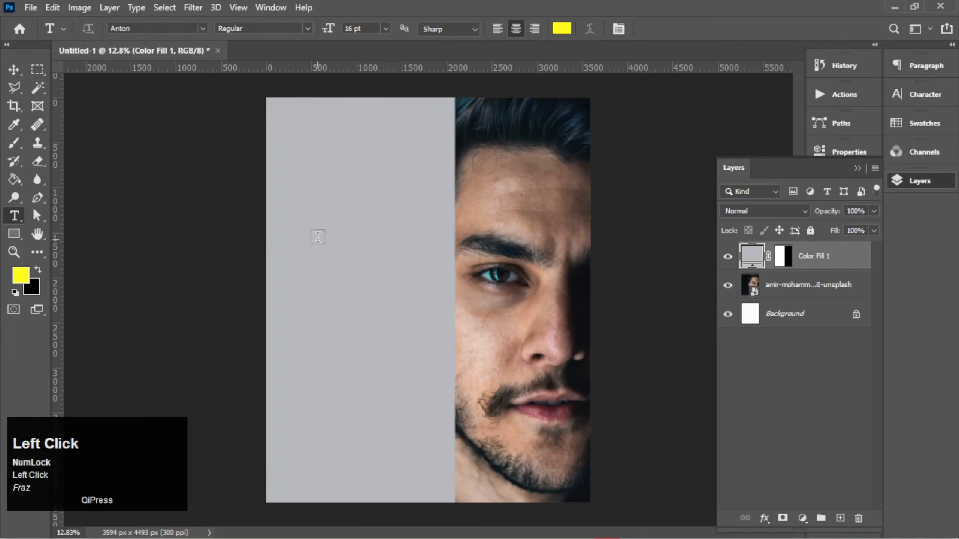
Write WORK HARD DREAM BIG over the gray fill, with each word on its own line.
{"action": "left_click", "coordinate": [318, 240]}
{"action": "type", "text": "W"}
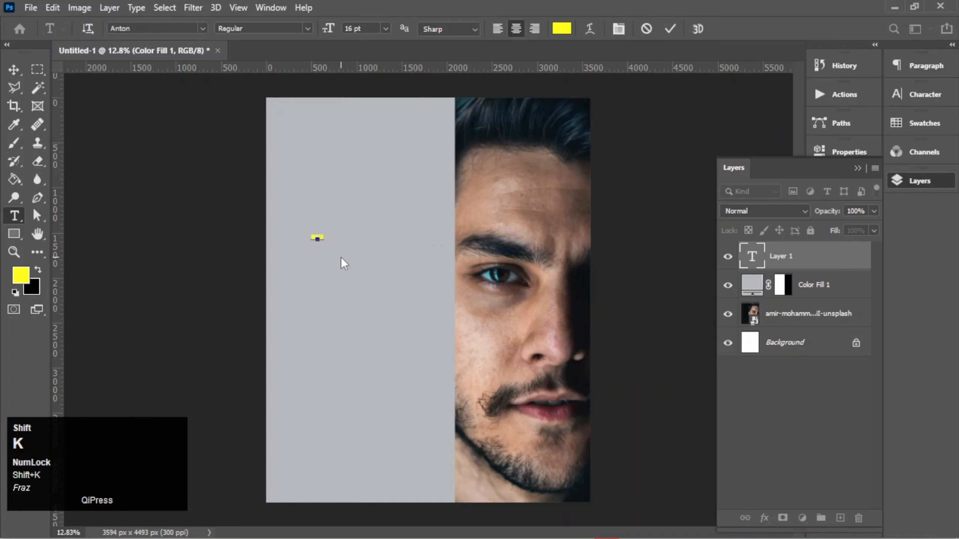
{"action": "key", "text": "Return"}
{"action": "key", "text": "Return"}
{"action": "key", "text": "Return"}
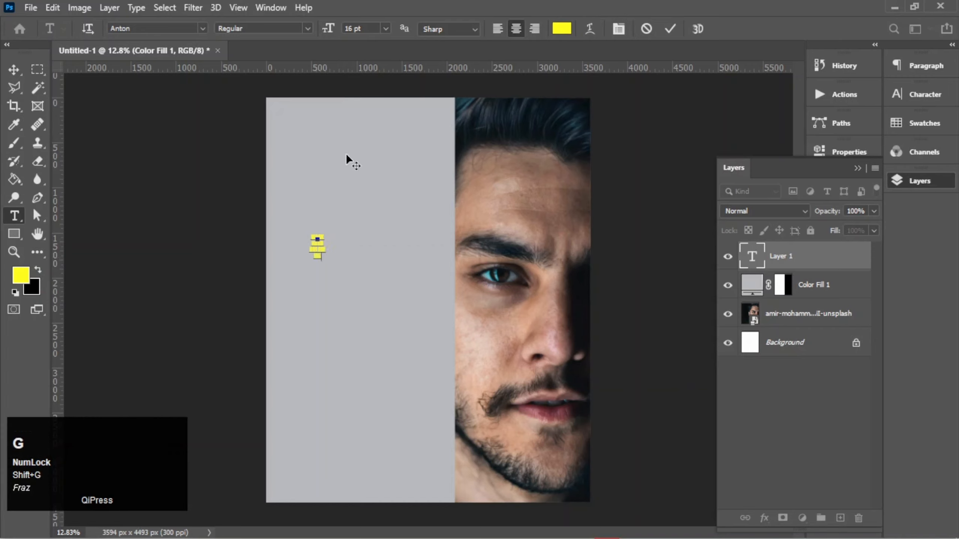
Set the colour of all four lines of text to white (ffffff) and commit the text.
{"action": "left_click_drag", "start_coordinate": [324, 260], "coordinate": [311, 226]}
{"action": "left_click", "coordinate": [562, 29]}
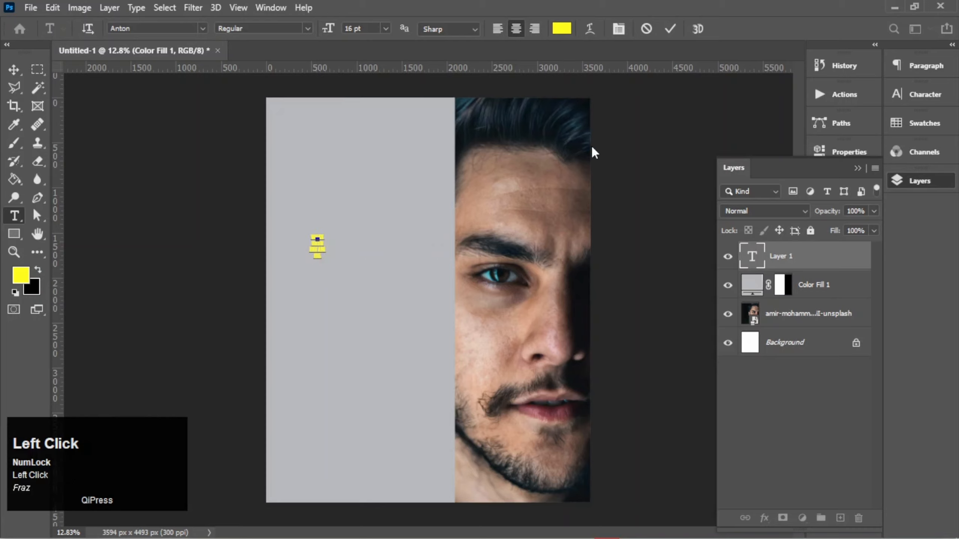
{"action": "type", "text": "ffffff"}
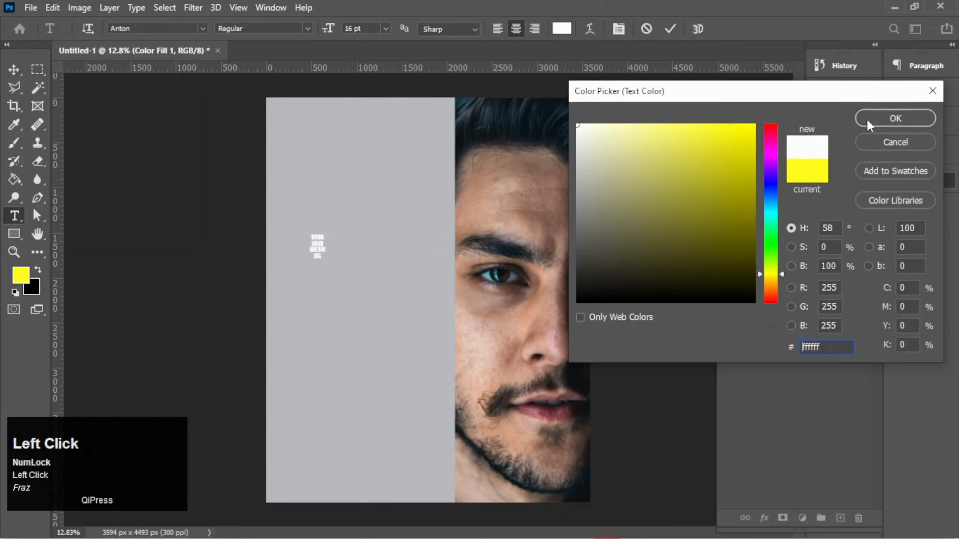
{"action": "left_click", "coordinate": [866, 120]}
{"action": "left_click", "coordinate": [666, 24]}
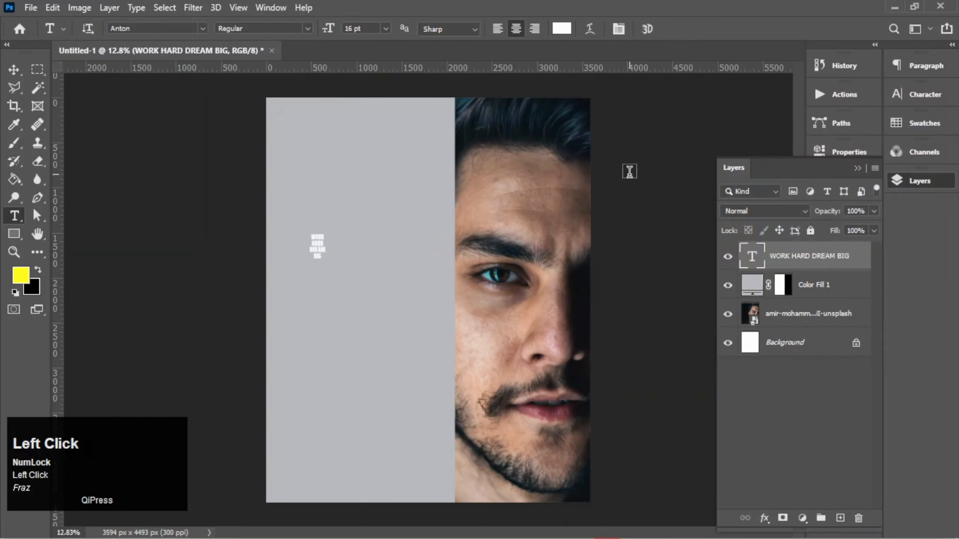
Scale the text block proportionally to about 1166% and position it so that all four words fit within the gray fill.
{"action": "key", "text": "v"}
{"action": "key", "text": "ctrl+t"}
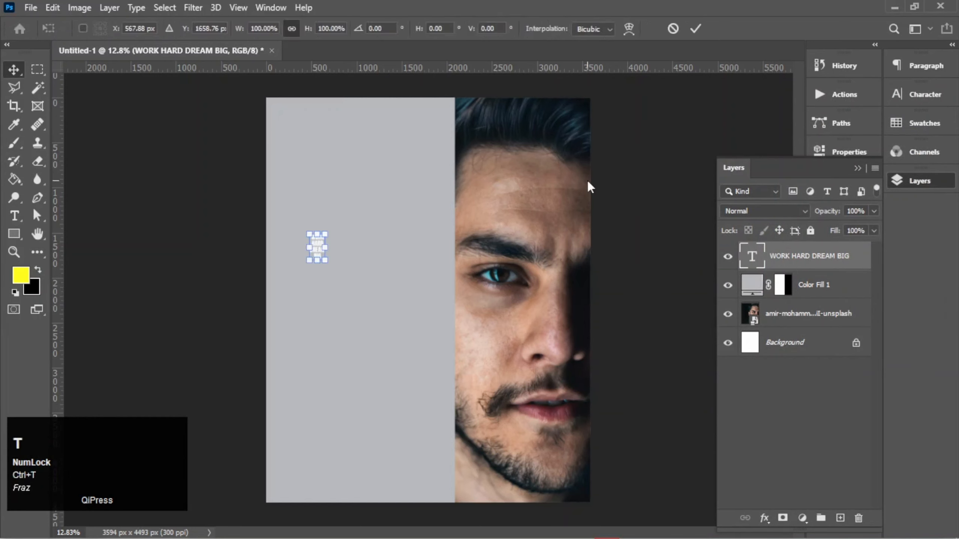
{"action": "left_click_drag", "start_coordinate": [325, 265], "coordinate": [444, 377]}
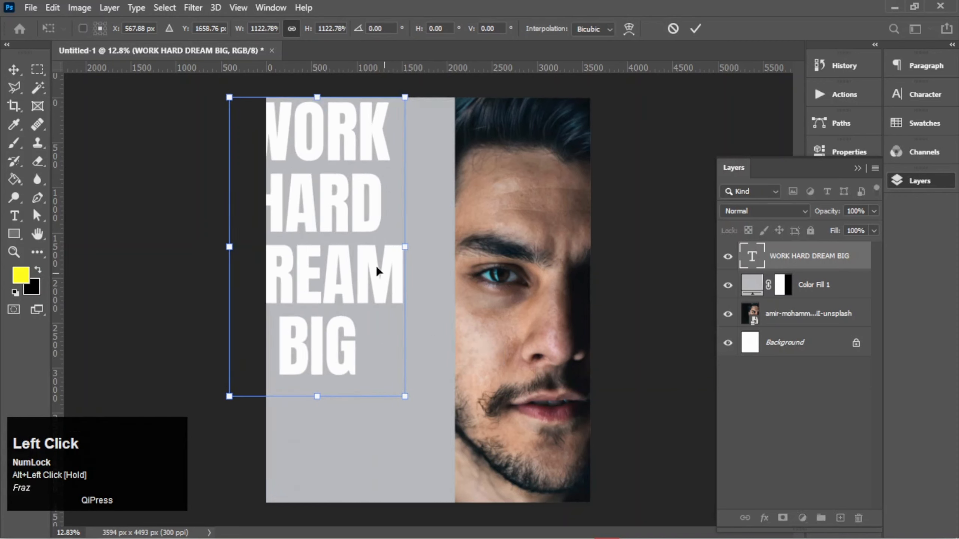
{"action": "left_click_drag", "start_coordinate": [377, 292], "coordinate": [393, 301]}
{"action": "left_click_drag", "start_coordinate": [411, 339], "coordinate": [433, 395]}
{"action": "mouse_move", "coordinate": [442, 451]}
{"action": "left_mouse_down"}
{"action": "mouse_move", "coordinate": [450, 466]}
{"action": "mouse_move", "coordinate": [445, 455]}
{"action": "left_mouse_up"}
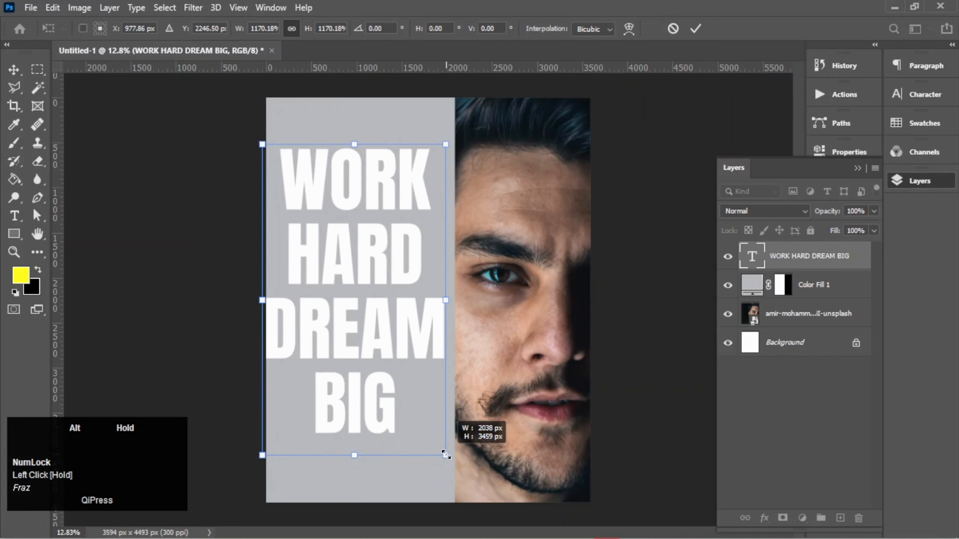
{"action": "left_click_drag", "start_coordinate": [424, 422], "coordinate": [424, 423]}
{"action": "left_click_drag", "start_coordinate": [378, 326], "coordinate": [381, 327]}
{"action": "key", "text": "Return"}
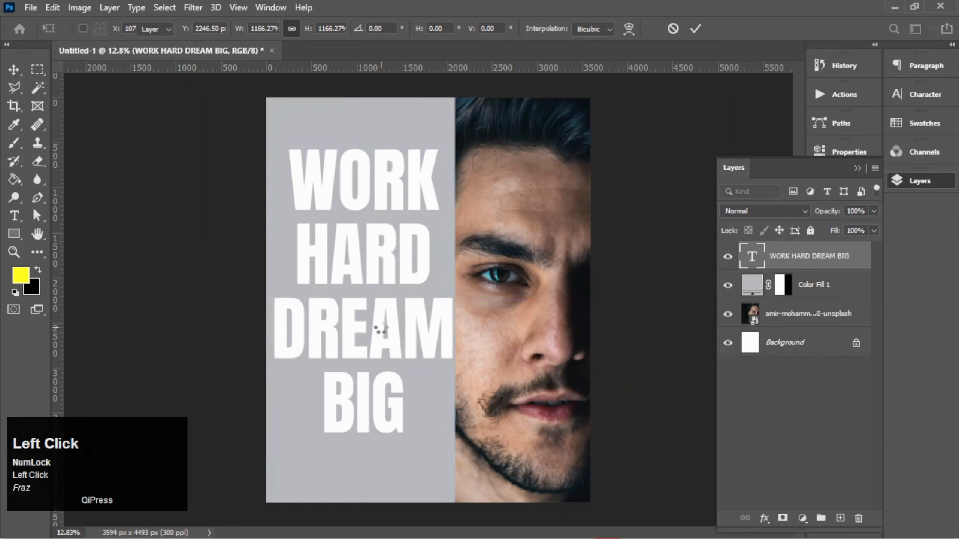
Change the Color Fill 1 layer's colour to dark teal 16292b, starting from a dark tone sampled from the portrait's hair.
{"action": "double_click", "coordinate": [758, 285]}
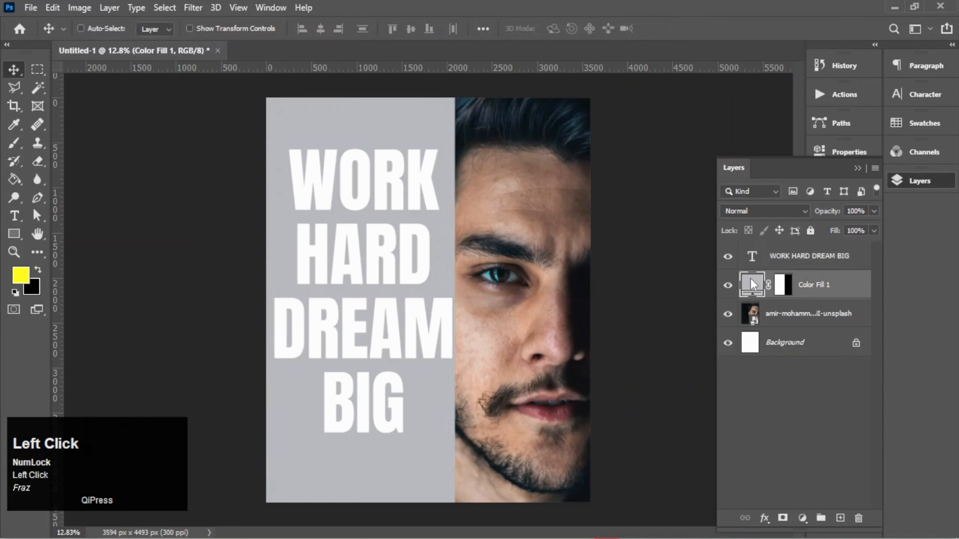
{"action": "left_click", "coordinate": [546, 118]}
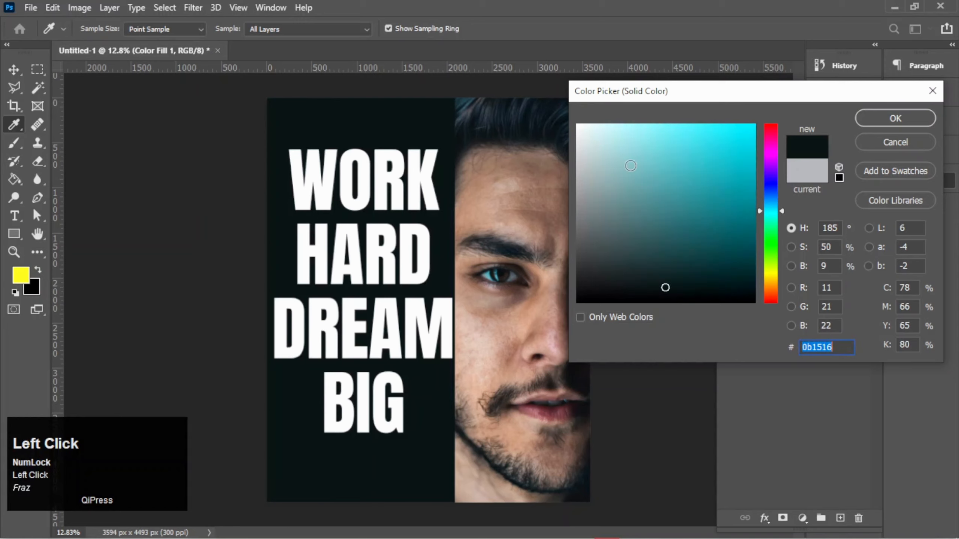
{"action": "left_click_drag", "start_coordinate": [664, 286], "coordinate": [663, 275]}
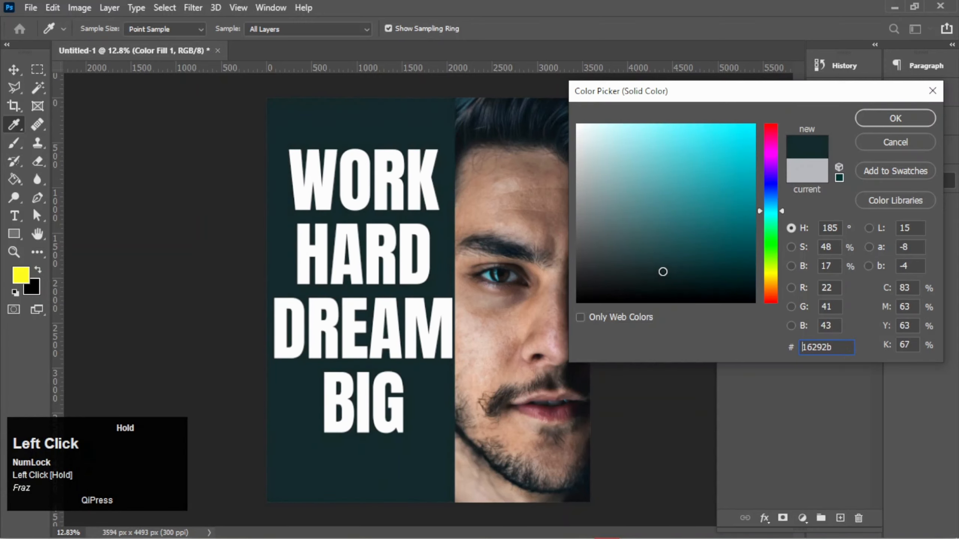
{"action": "left_click", "coordinate": [893, 119]}
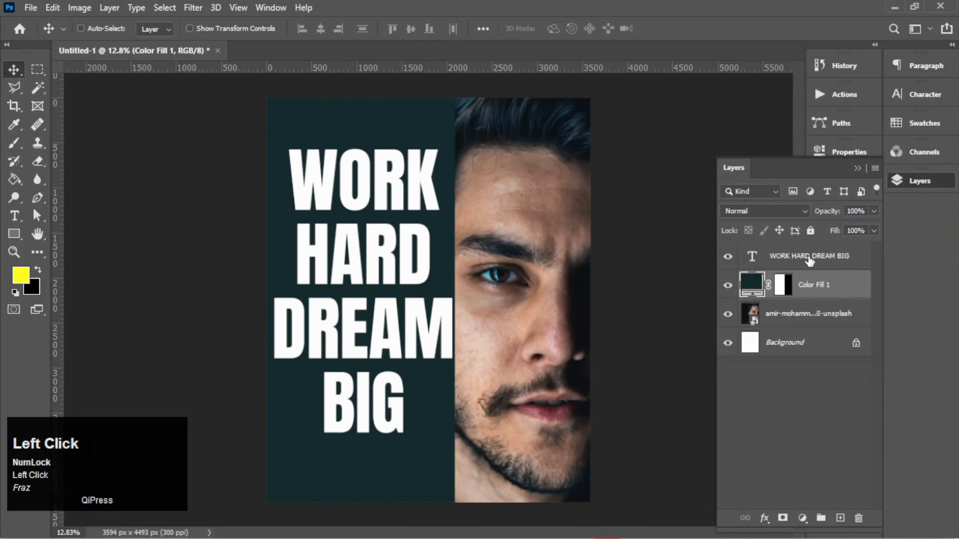
Align the WORK HARD DREAM BIG layer to the canvas's vertical centre and clear the selection.
{"action": "left_click", "coordinate": [810, 258]}
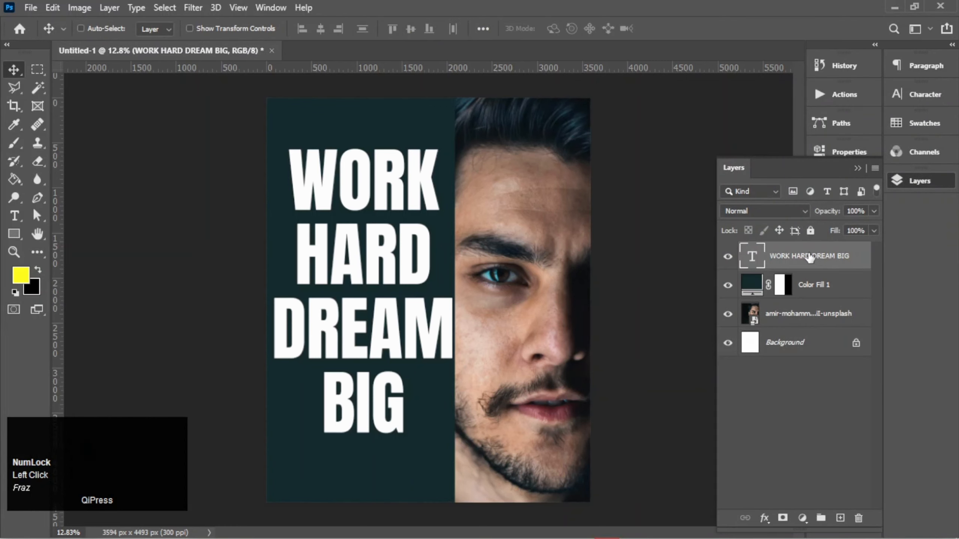
{"action": "key", "text": "ctrl+a"}
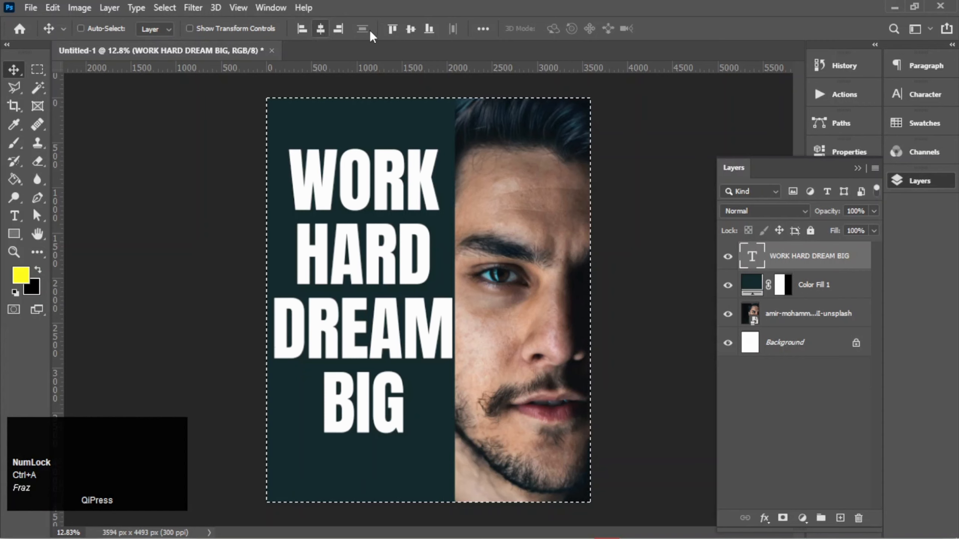
{"action": "left_click", "coordinate": [409, 31]}
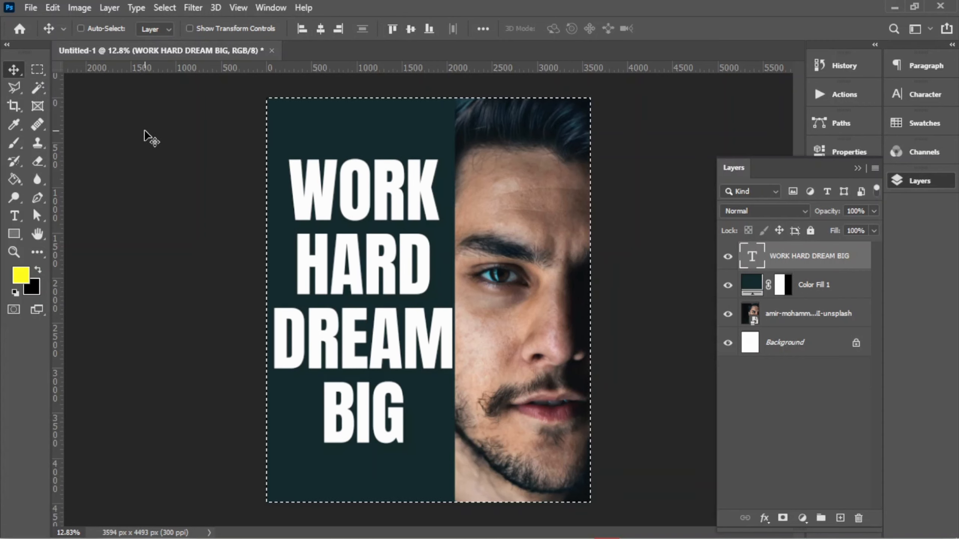
{"action": "key", "text": "ctrl+d"}
Nudge the text slightly left to centre it horizontally within the dark teal fill.
{"action": "key", "text": "Left"}
{"action": "key", "text": "Left"}
{"action": "key", "text": "Left"}
{"action": "key", "text": "Left"}
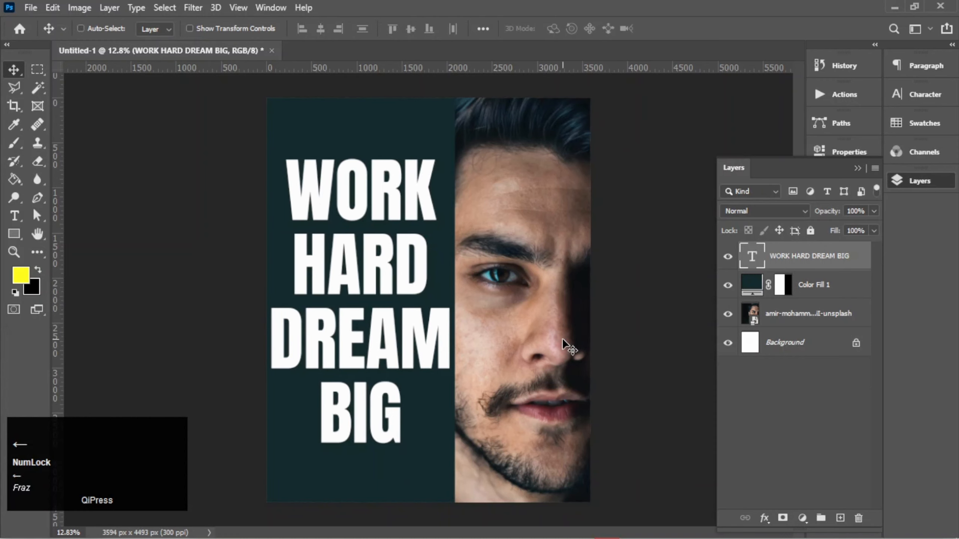
{"action": "left_click_drag", "start_coordinate": [402, 348], "coordinate": [403, 357]}
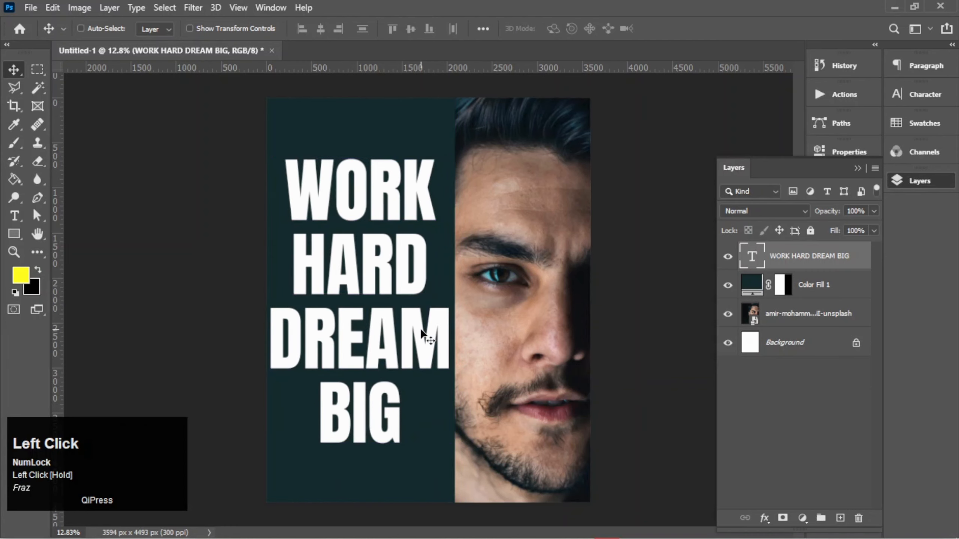
{"action": "scroll", "coordinate": [420, 328], "scroll_direction": "up", "scroll_amount": 1, "text": "alt"}
{"action": "scroll", "coordinate": [419, 328], "scroll_direction": "down", "scroll_amount": 1, "text": "alt"}
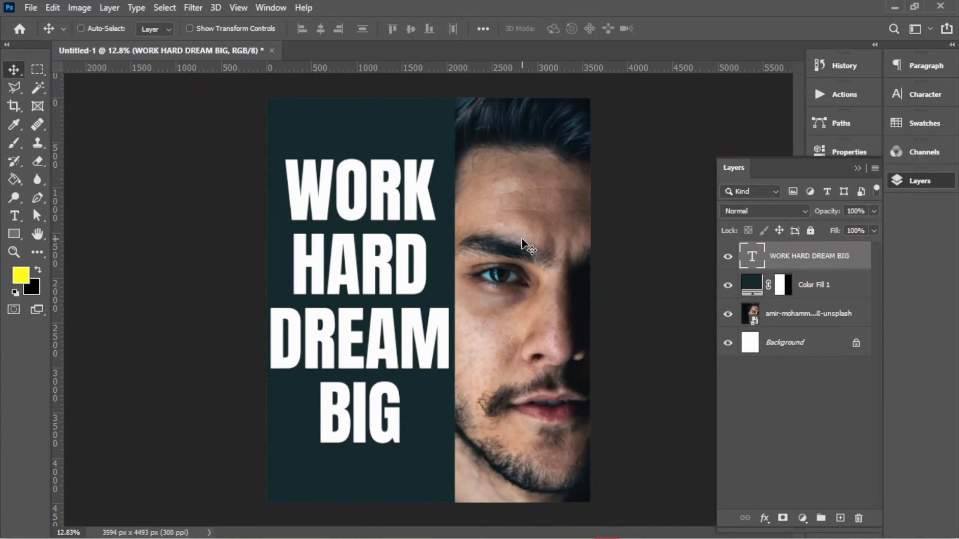
Set the text layer's Fill Opacity to 0% and Knockout to Shallow in its blending options.
{"action": "left_click", "coordinate": [866, 263]}
{"action": "double_click", "coordinate": [866, 264]}
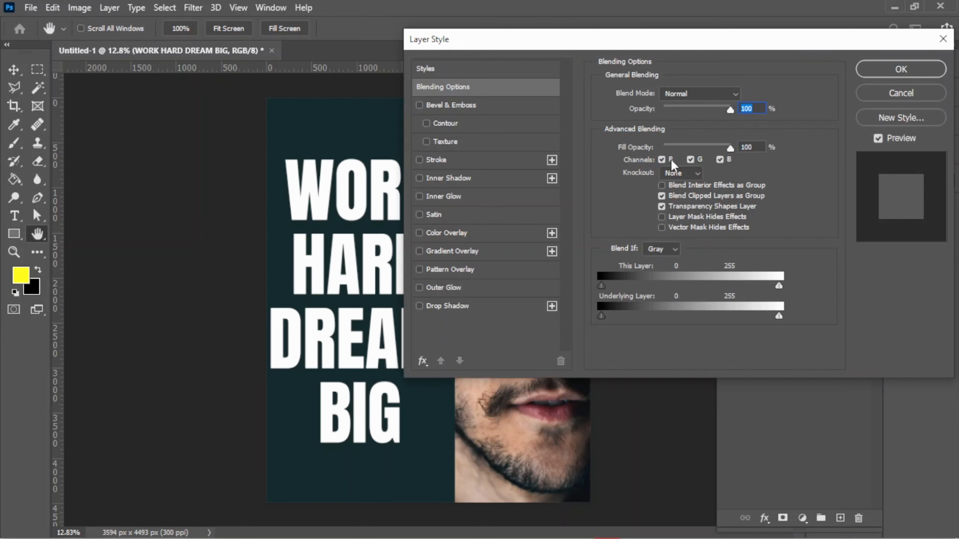
{"action": "left_click", "coordinate": [730, 150]}
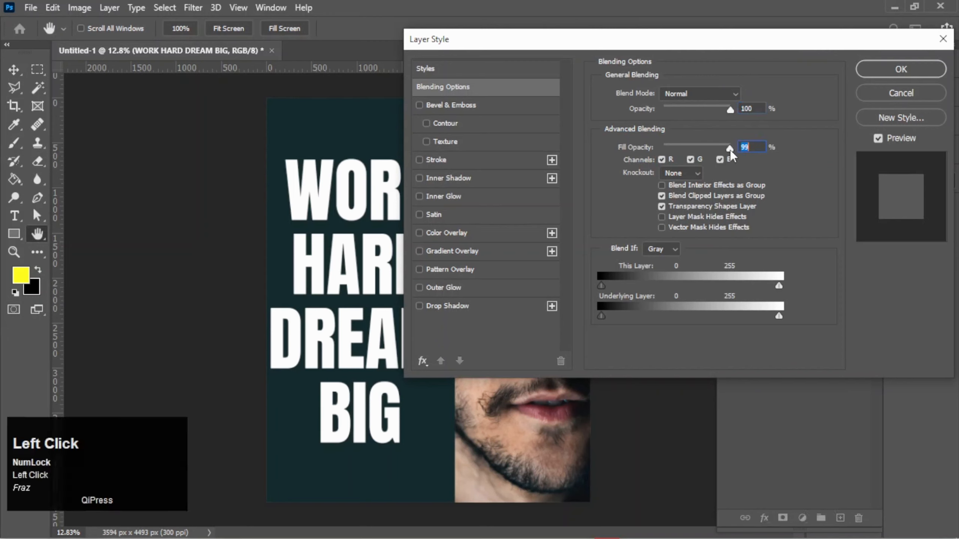
{"action": "left_click_drag", "start_coordinate": [731, 151], "coordinate": [660, 149]}
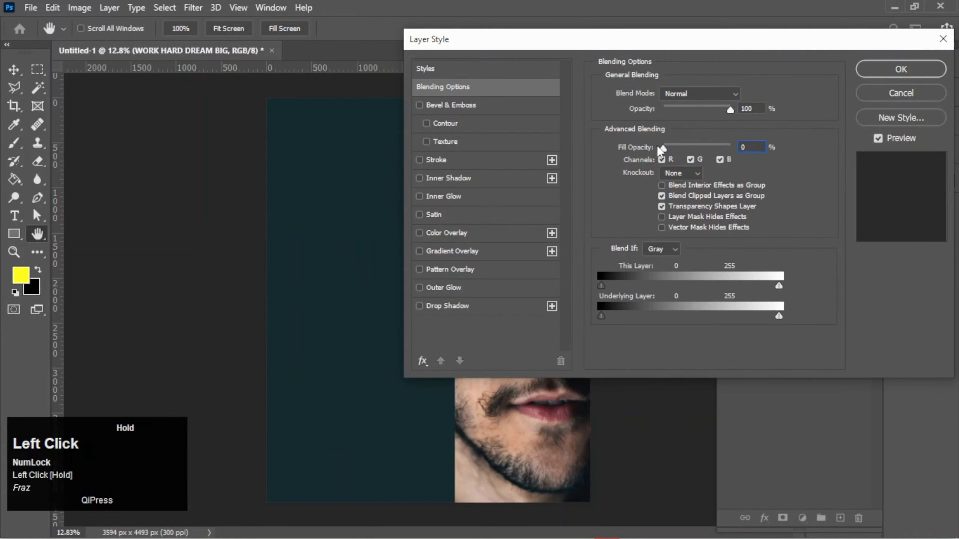
{"action": "left_click", "coordinate": [694, 175]}
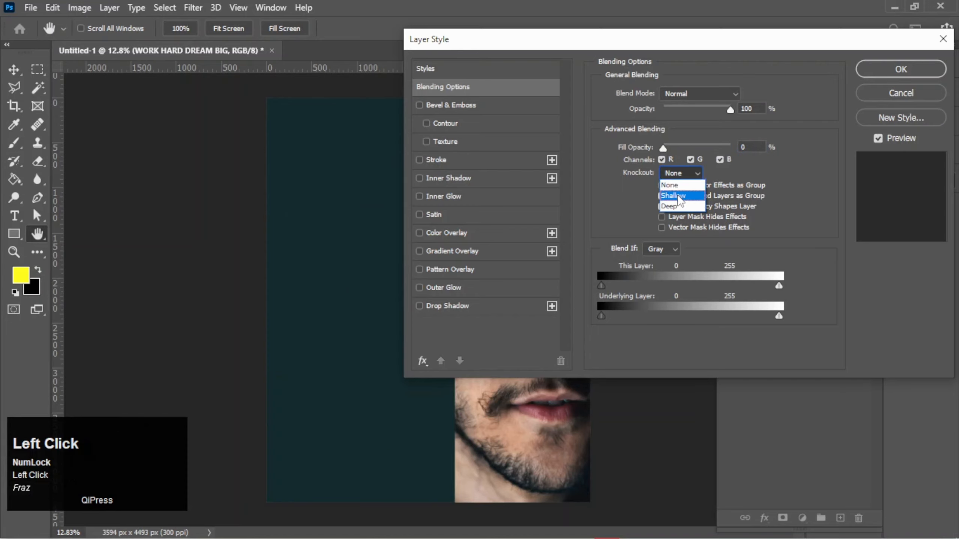
{"action": "left_click", "coordinate": [680, 195]}
{"action": "left_click", "coordinate": [876, 75]}
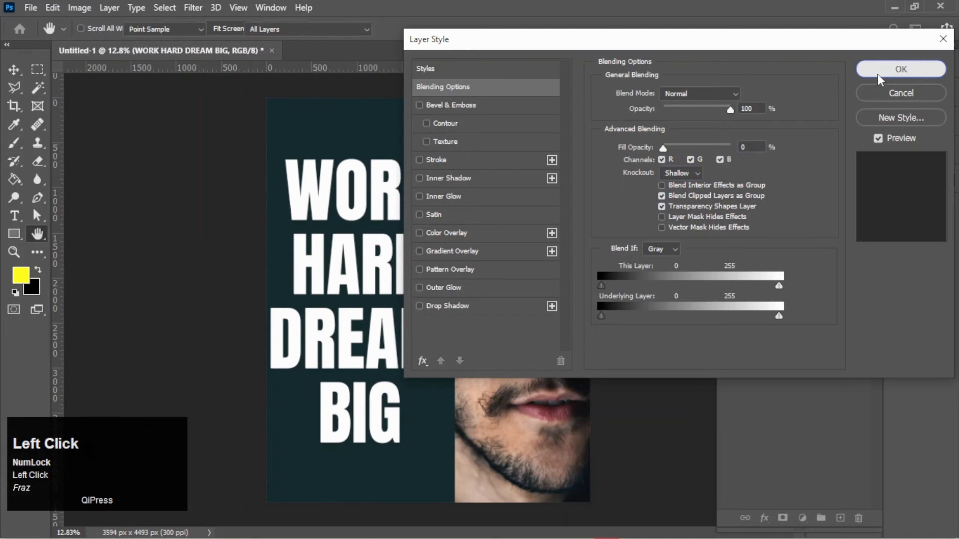
Group the WORK HARD DREAM BIG and Color Fill 1 layers, and compare the poster with the group hidden and shown.
{"action": "left_click", "coordinate": [826, 294], "text": "shift"}
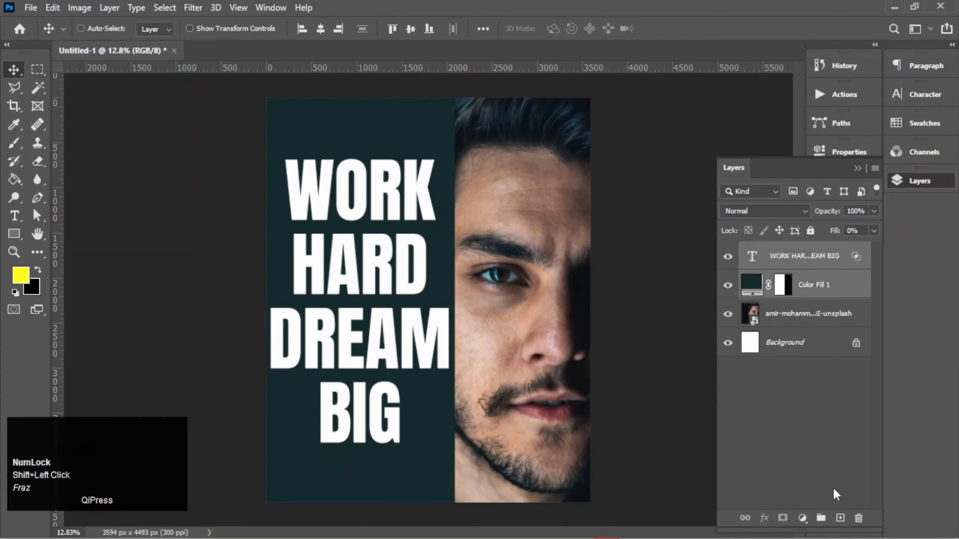
{"action": "left_click", "coordinate": [821, 518]}
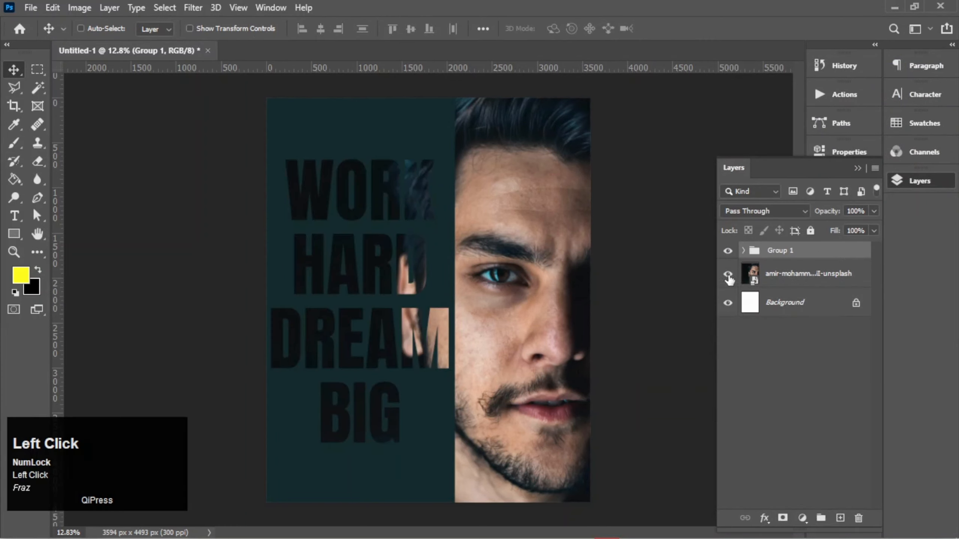
{"action": "left_click", "coordinate": [728, 251]}
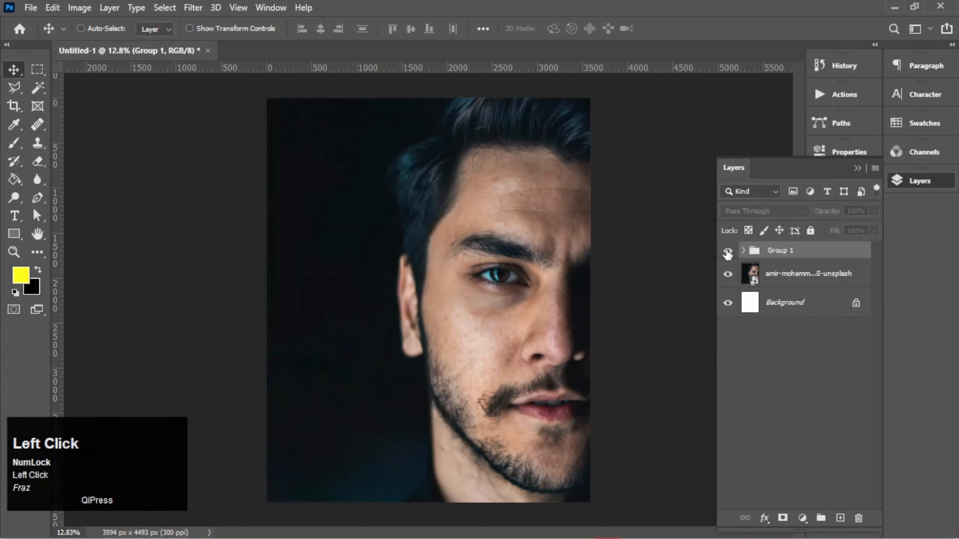
{"action": "left_click", "coordinate": [728, 251]}
Change the Color Fill 1 layer's colour to white ffffff inside the group.
{"action": "left_click", "coordinate": [743, 251]}
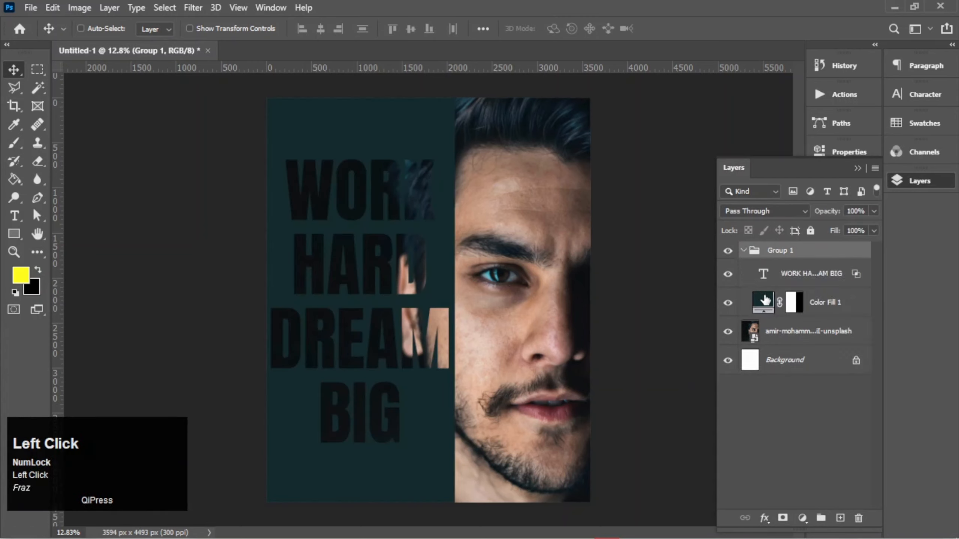
{"action": "double_click", "coordinate": [764, 302]}
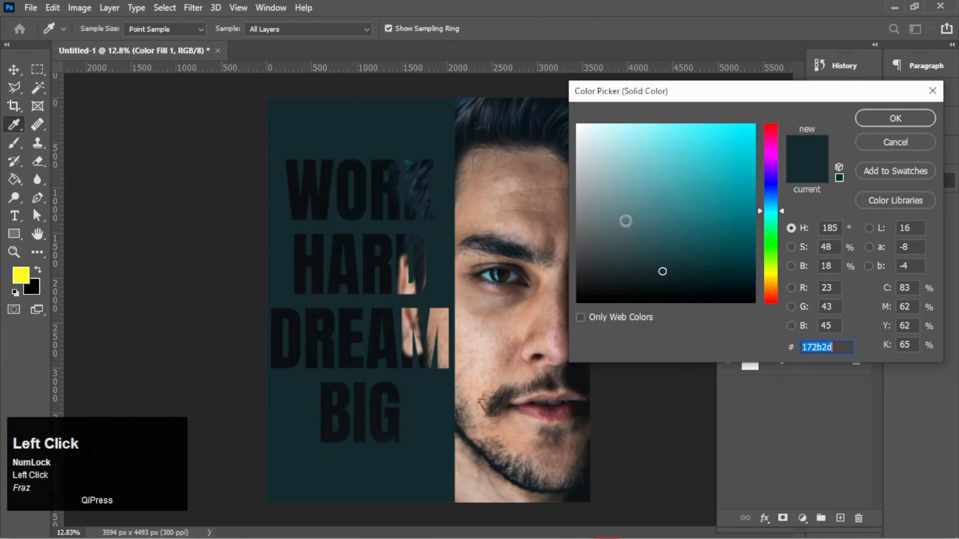
{"action": "left_click_drag", "start_coordinate": [574, 117], "coordinate": [571, 110]}
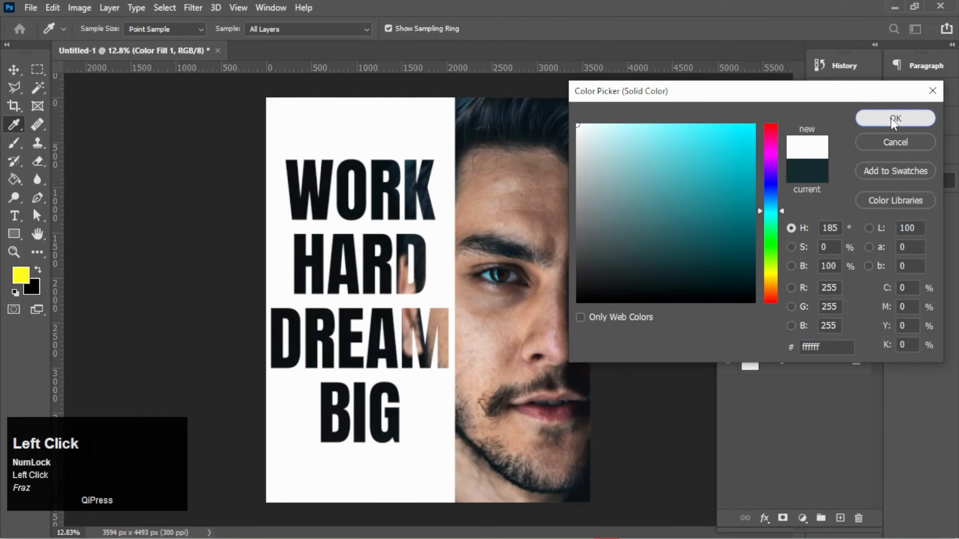
{"action": "left_click", "coordinate": [860, 122]}
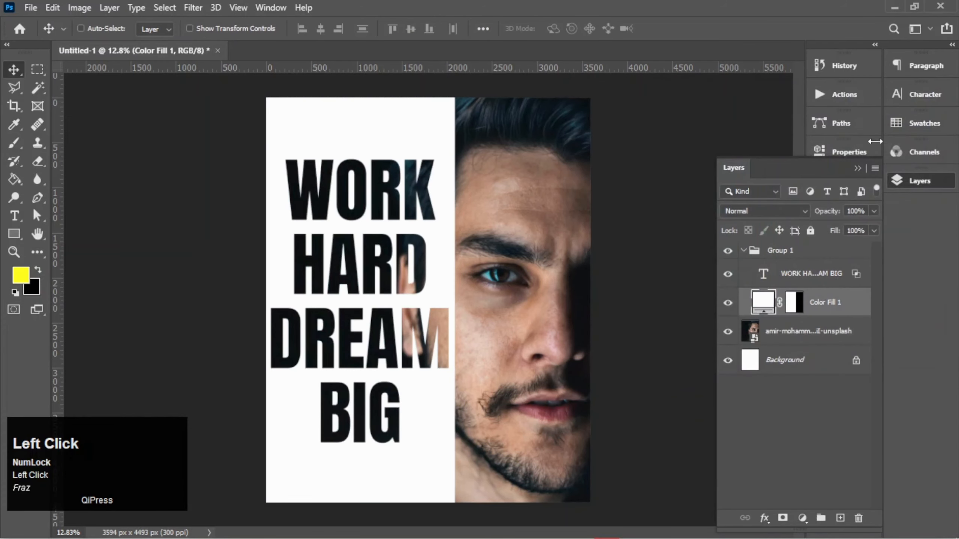
Draw a rectangle about 2670 × 4113 px over the poster, above the text layer, and fill it with white.
{"action": "left_click", "coordinate": [831, 275]}
{"action": "left_click", "coordinate": [14, 233]}
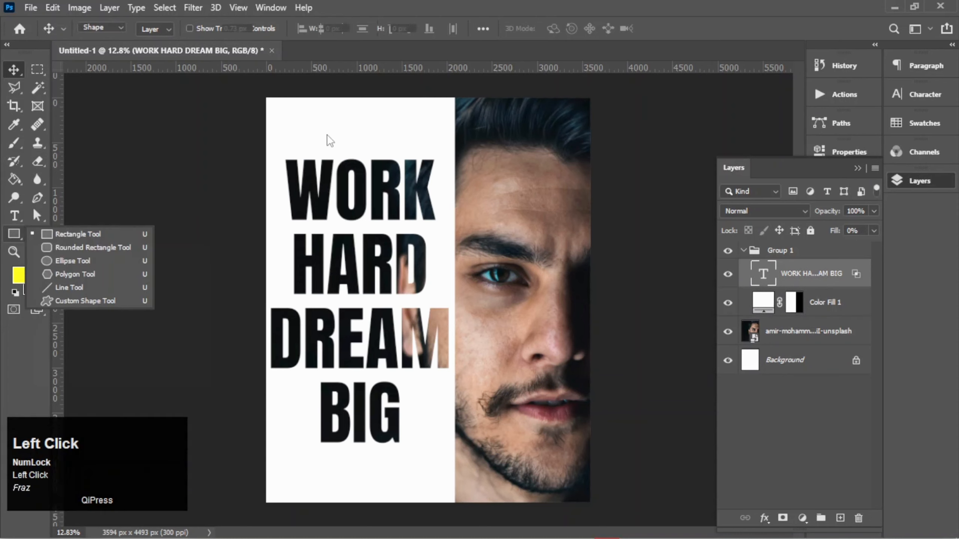
{"action": "left_click_drag", "start_coordinate": [298, 115], "coordinate": [540, 484]}
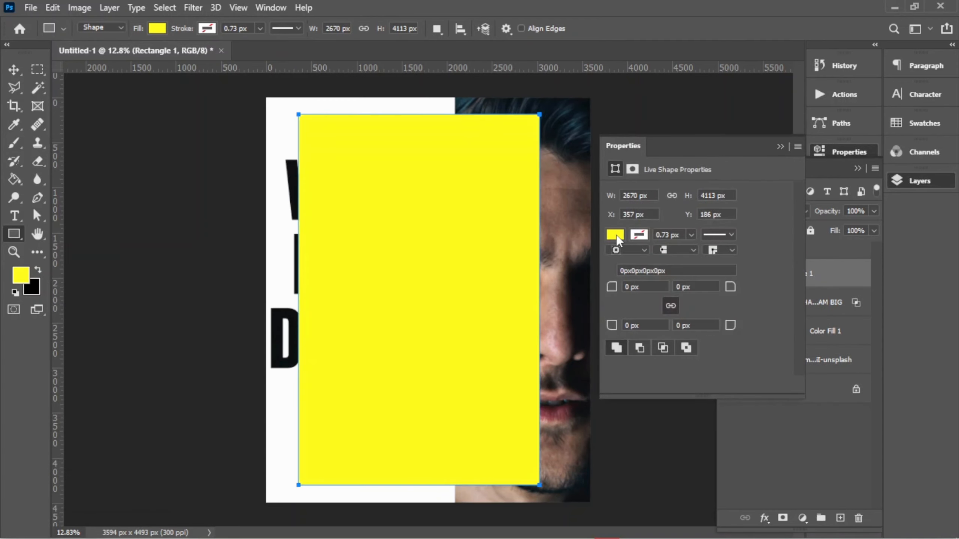
{"action": "left_click", "coordinate": [615, 235]}
{"action": "left_click", "coordinate": [618, 310]}
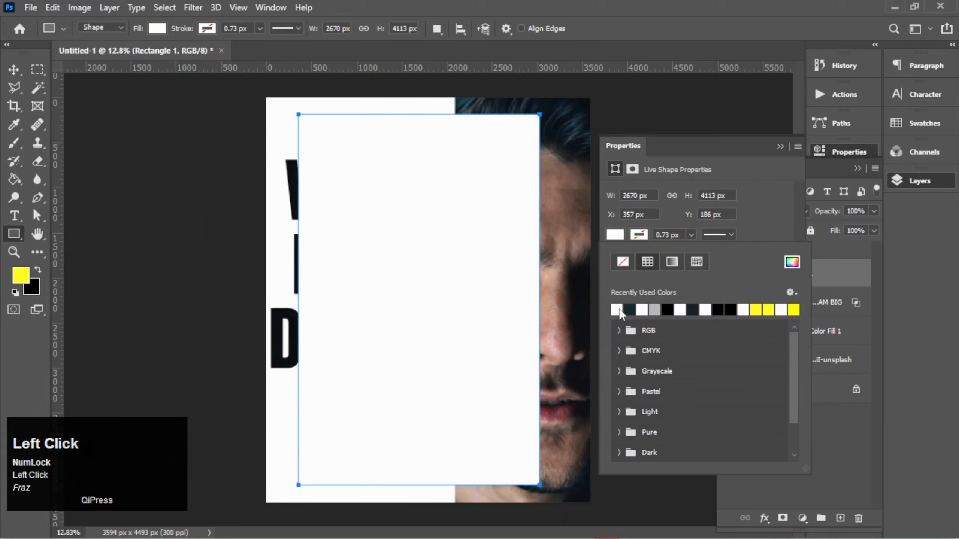
{"action": "left_click", "coordinate": [779, 148]}
{"action": "left_click", "coordinate": [779, 148]}
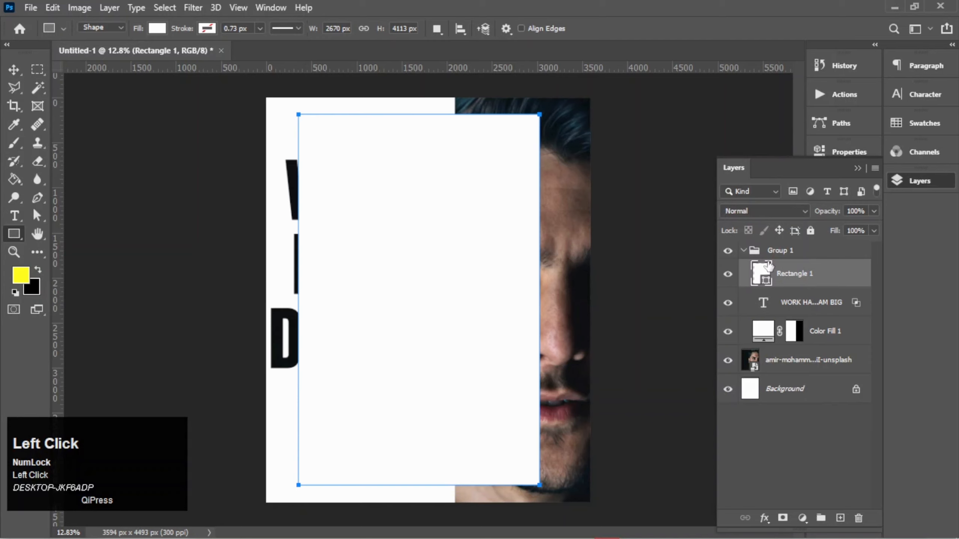
Move the Rectangle 1 layer below Color Fill 1 and set its Fill to 0%.
{"action": "left_click_drag", "start_coordinate": [822, 281], "coordinate": [824, 336]}
{"action": "left_click", "coordinate": [874, 231]}
{"action": "left_click_drag", "start_coordinate": [872, 247], "coordinate": [800, 257]}
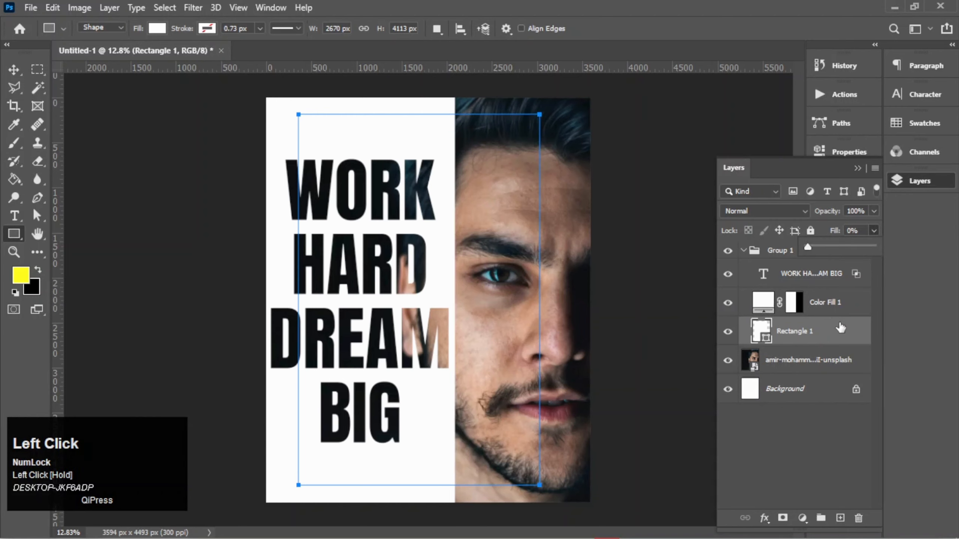
Add a white 20 px Stroke effect positioned Outside to Rectangle 1, trying a 15 px size along the way.
{"action": "left_click", "coordinate": [766, 509]}
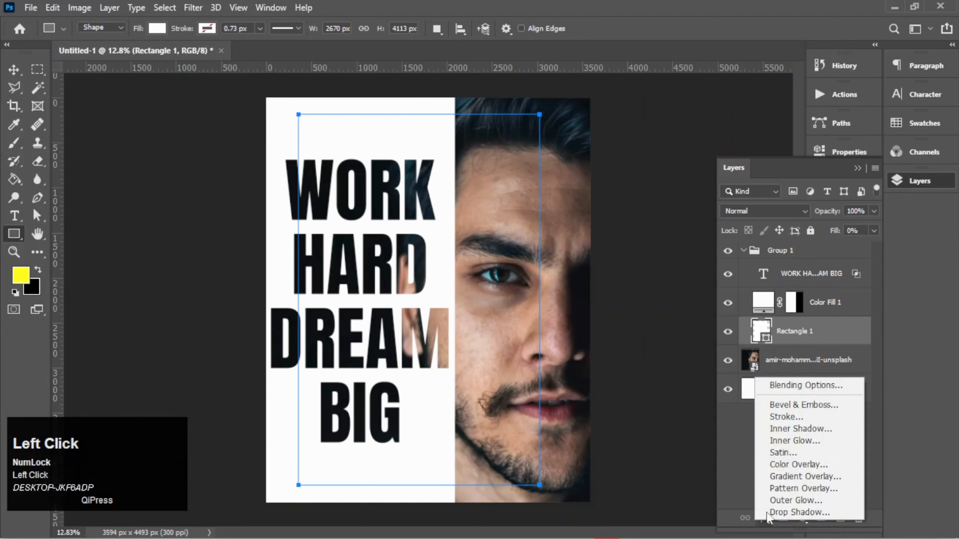
{"action": "left_click", "coordinate": [778, 418]}
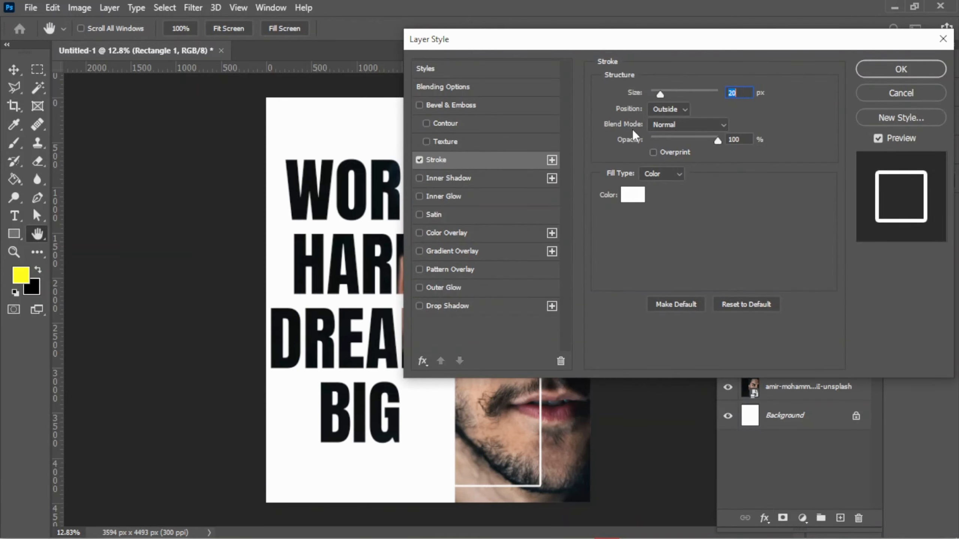
{"action": "left_click", "coordinate": [678, 109]}
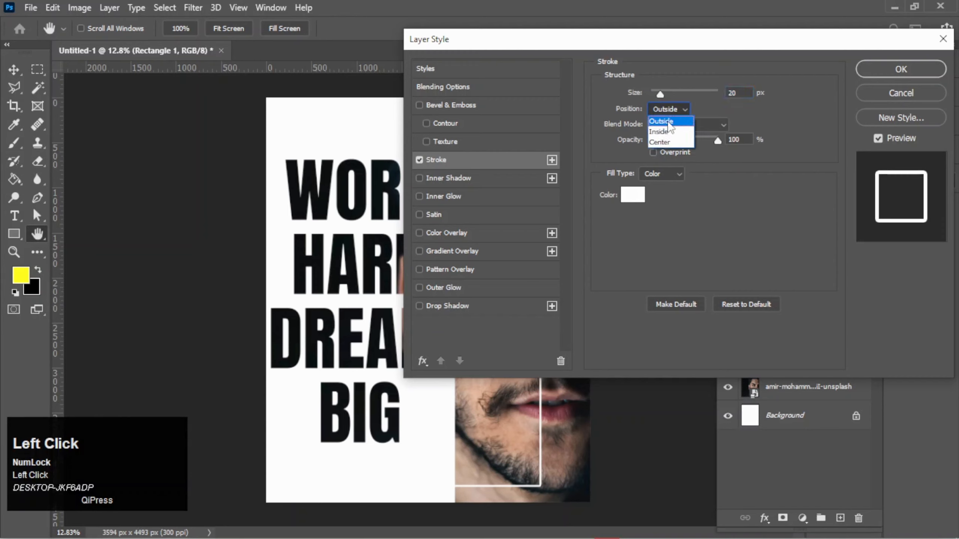
{"action": "left_click", "coordinate": [668, 121]}
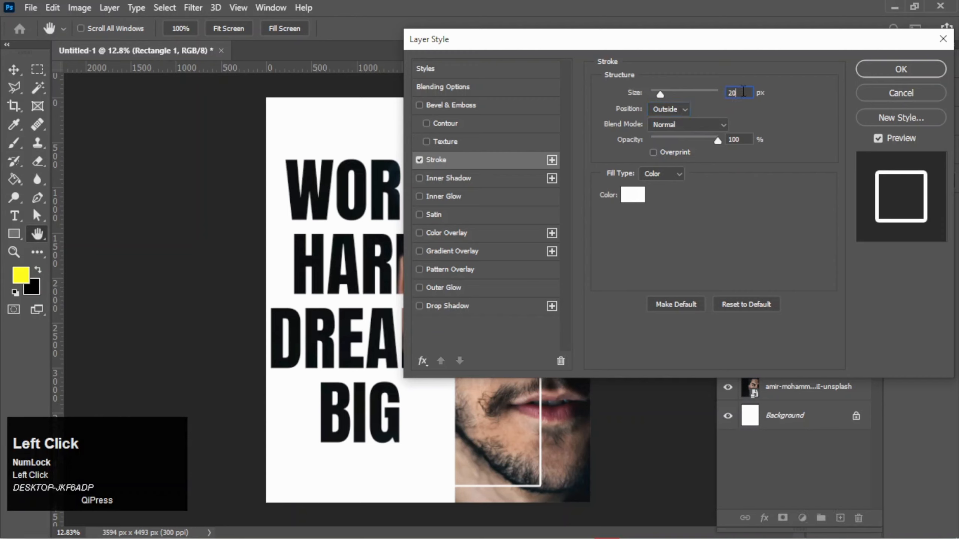
{"action": "key", "text": "BackSpace"}
{"action": "key", "text": "BackSpace"}
{"action": "type", "text": "1"}
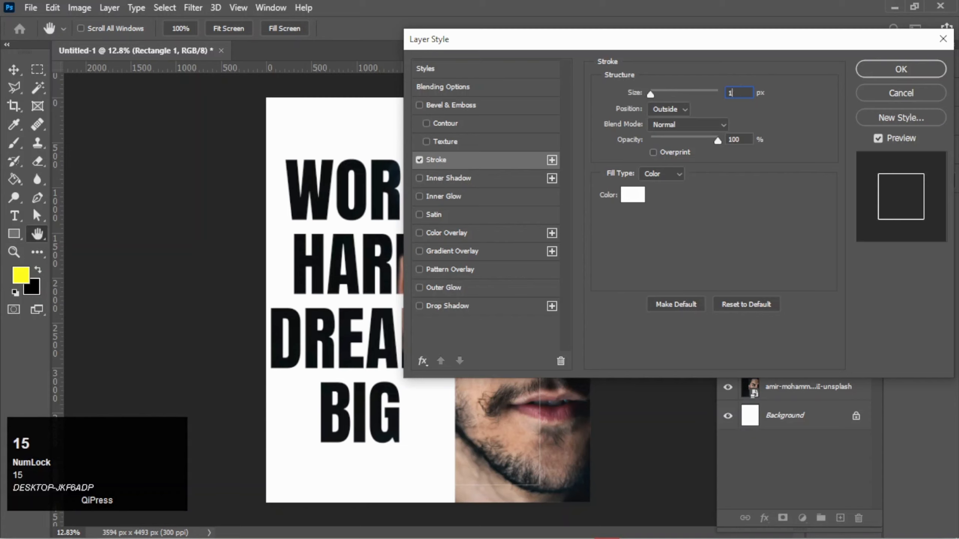
{"action": "type", "text": "5"}
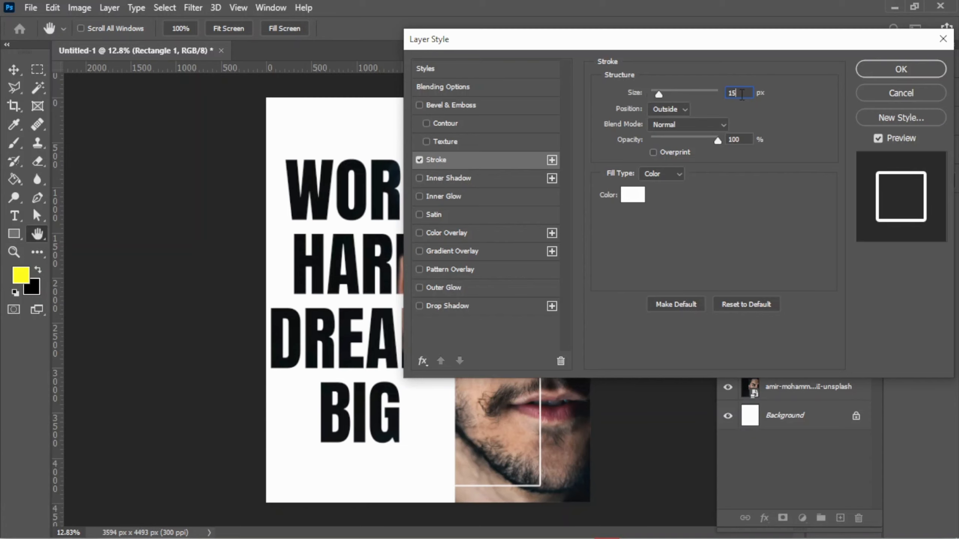
{"action": "scroll", "coordinate": [741, 95], "scroll_direction": "up", "scroll_amount": 1}
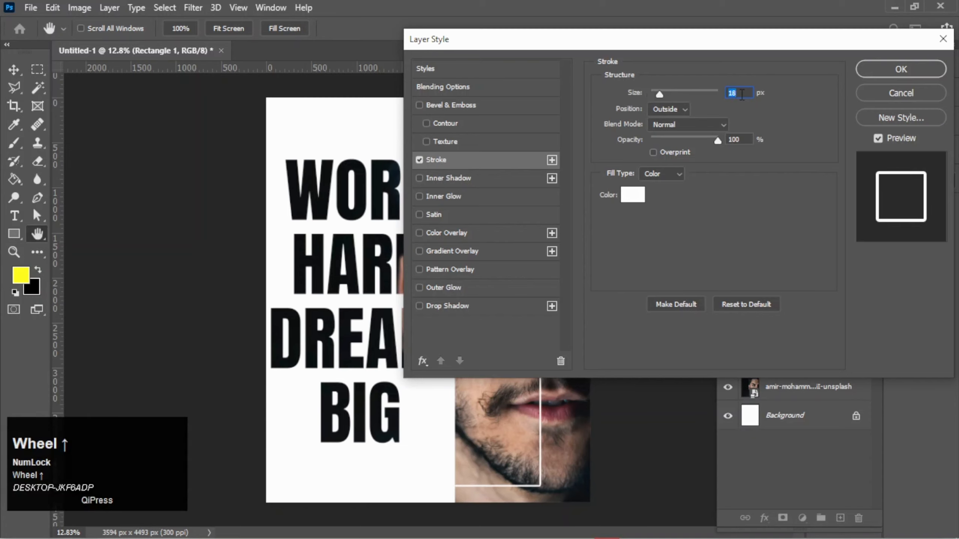
{"action": "scroll", "coordinate": [740, 94], "scroll_direction": "up", "scroll_amount": 1}
{"action": "left_click", "coordinate": [742, 92]}
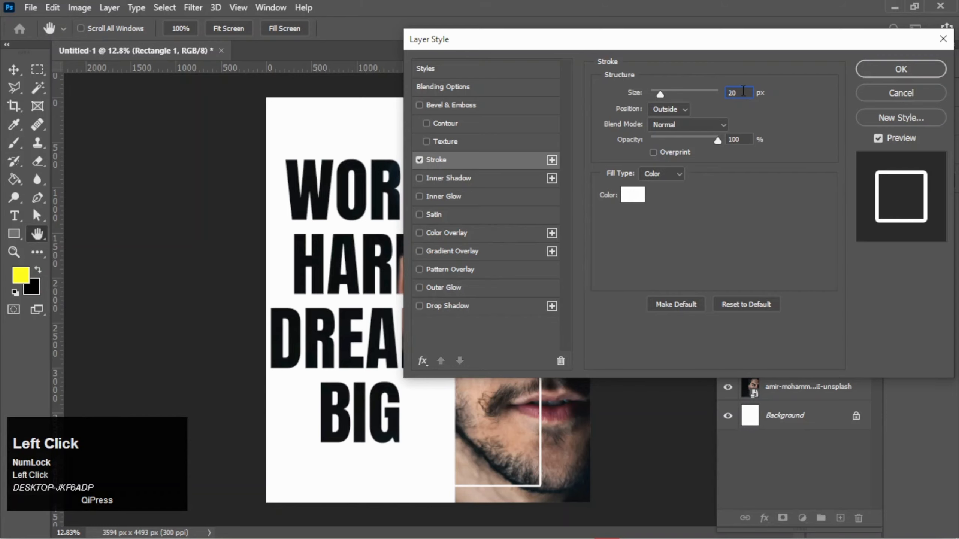
{"action": "left_click", "coordinate": [880, 71]}
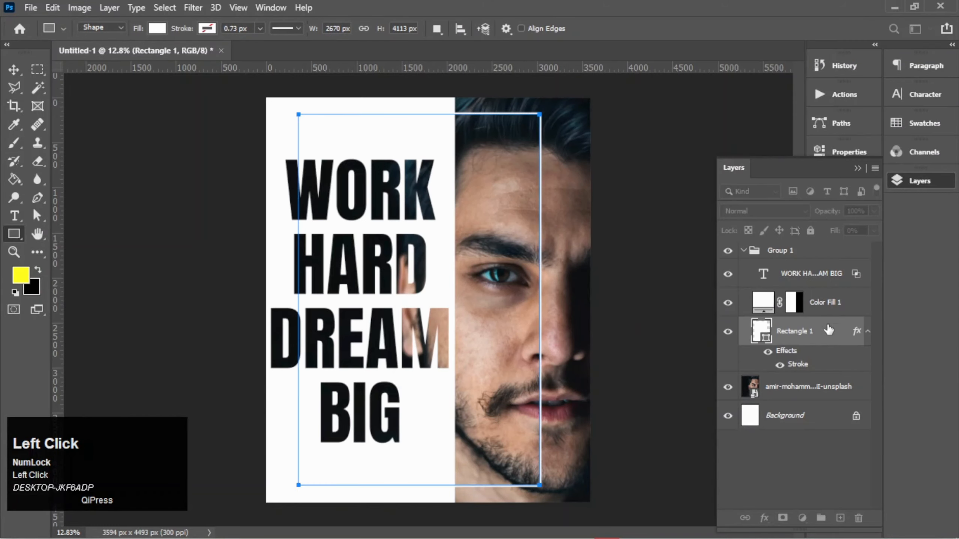
Align Rectangle 1 to the canvas's horizontal centre and clear the selection.
{"action": "key", "text": "ctrl+a"}
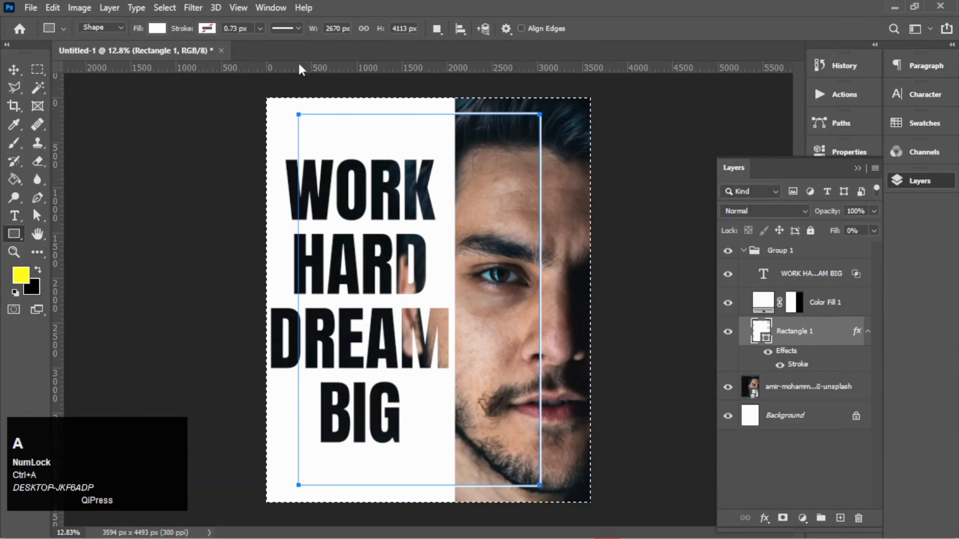
{"action": "left_click", "coordinate": [13, 70]}
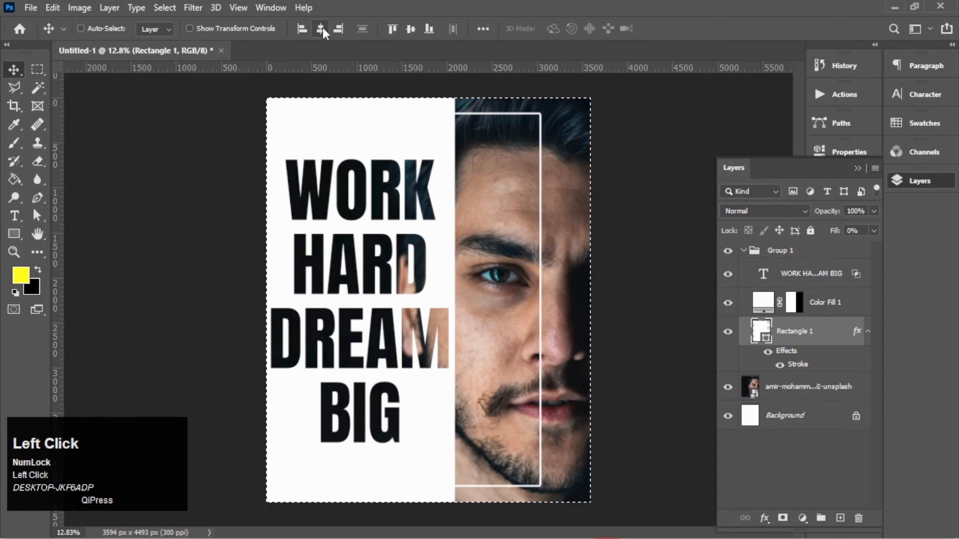
{"action": "left_click", "coordinate": [321, 28]}
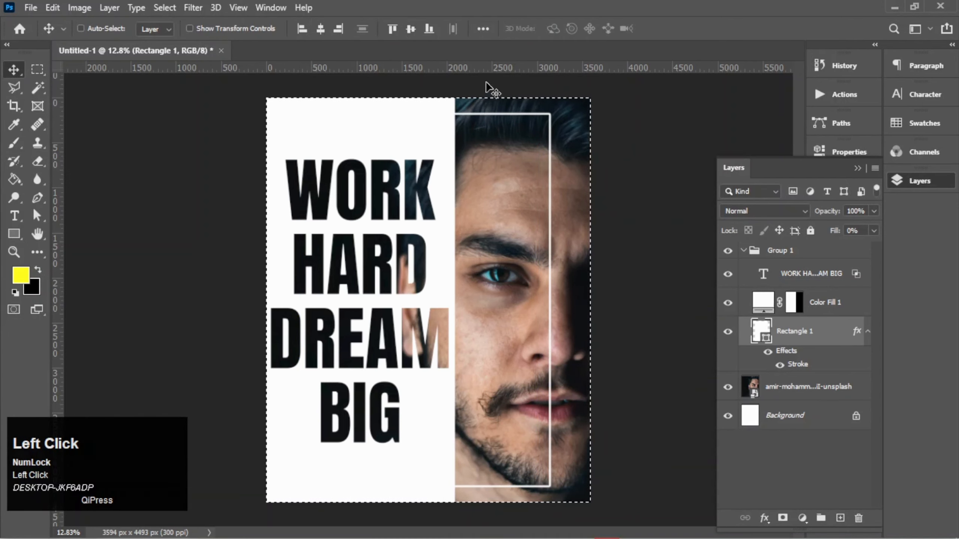
{"action": "key", "text": "ctrl+d"}
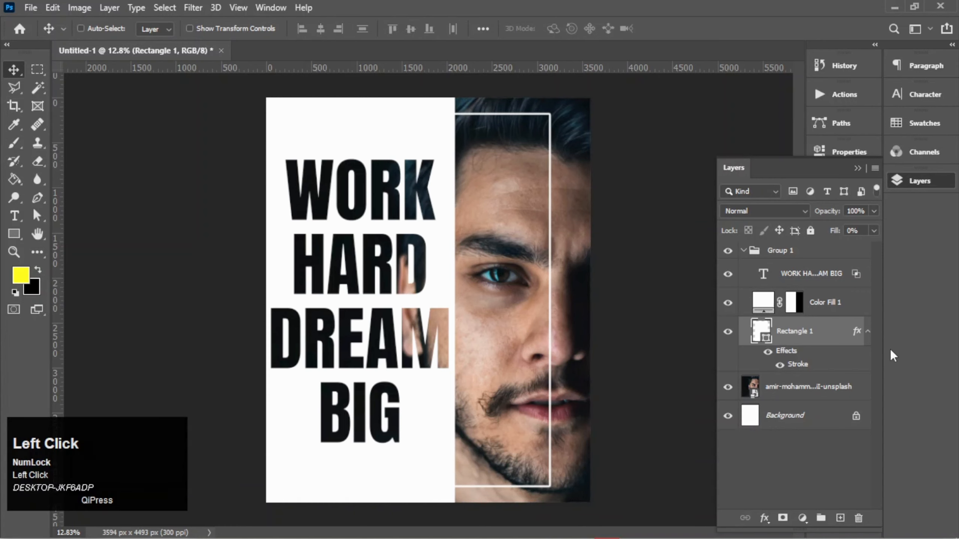
Draw a circle about 1096 px in diameter across the poster's left edge near the bottom, above the text layer.
{"action": "left_click", "coordinate": [812, 276]}
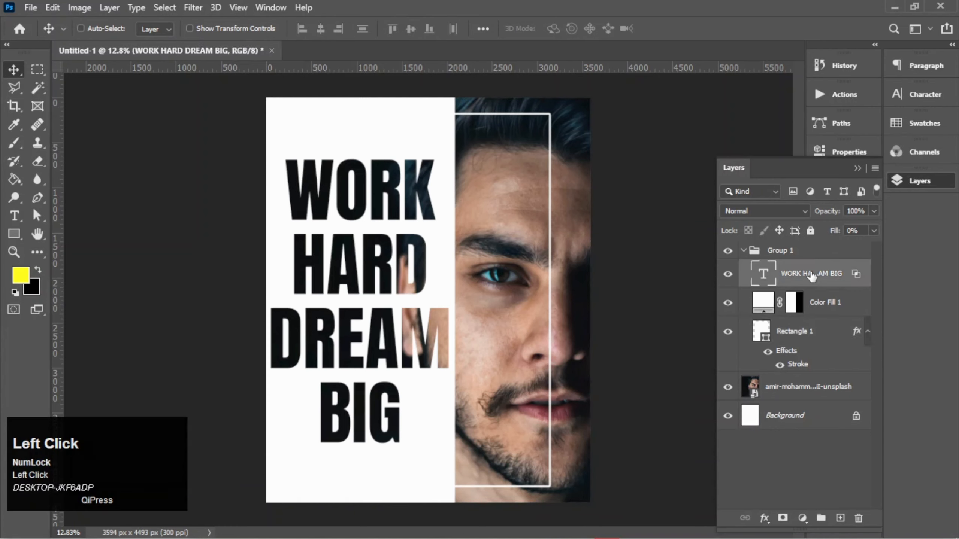
{"action": "right_click", "coordinate": [18, 236]}
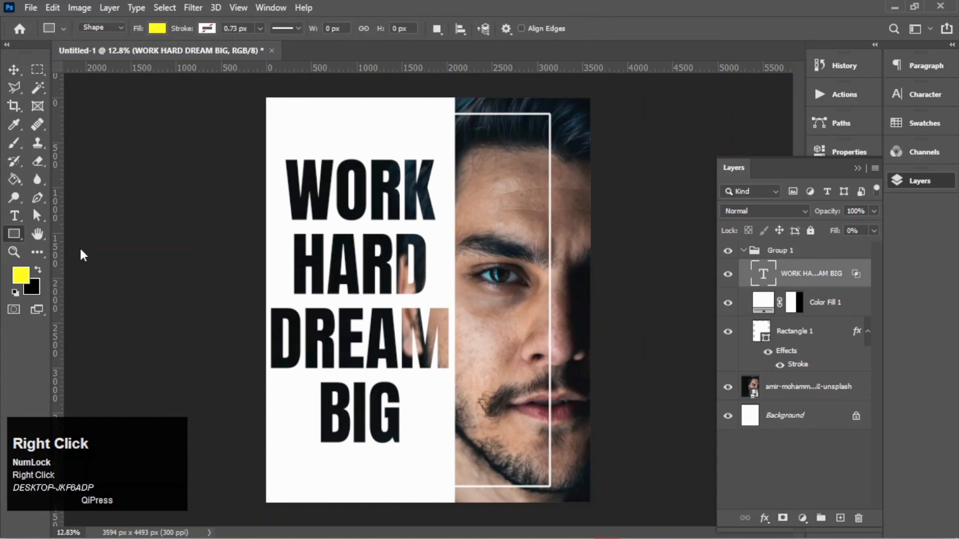
{"action": "left_click", "coordinate": [73, 261]}
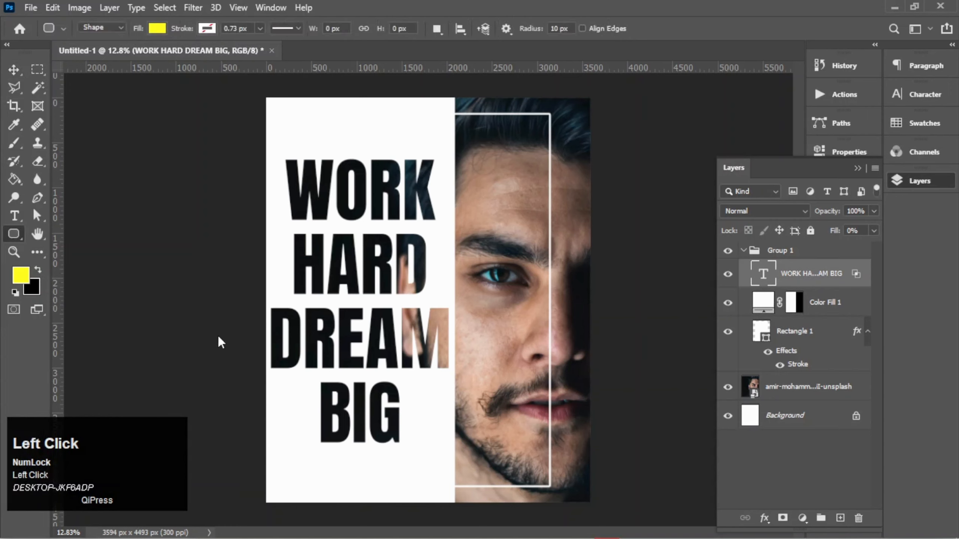
{"action": "scroll", "coordinate": [253, 464], "scroll_direction": "down", "scroll_amount": 1, "text": "alt"}
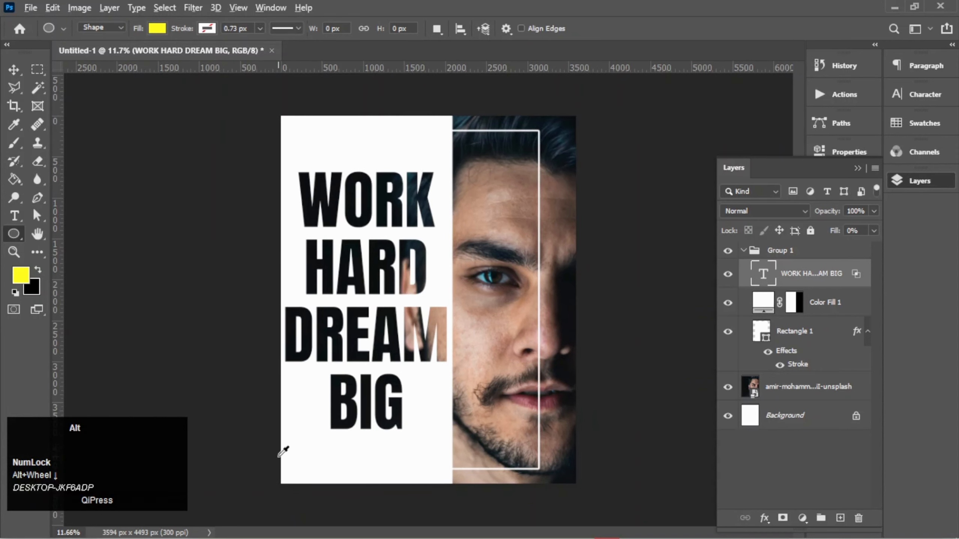
{"action": "mouse_move", "coordinate": [269, 451]}
{"action": "left_mouse_down"}
{"action": "mouse_move", "coordinate": [309, 484]}
{"action": "mouse_move", "coordinate": [315, 504]}
{"action": "left_mouse_up"}
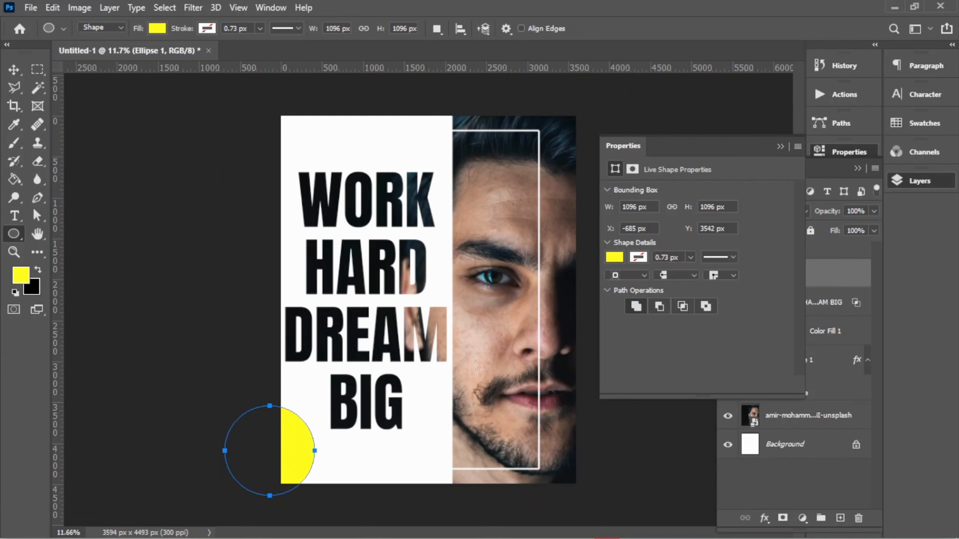
Fill the circle with a very dark blue, starting from a tone sampled from the portrait's hair and darkening it.
{"action": "left_click", "coordinate": [621, 258]}
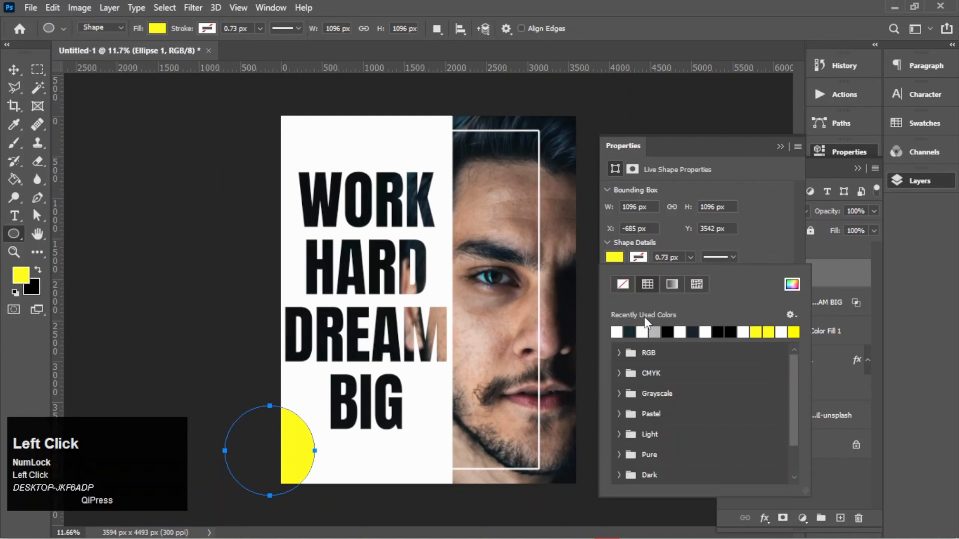
{"action": "left_click", "coordinate": [791, 284]}
{"action": "left_click", "coordinate": [555, 141]}
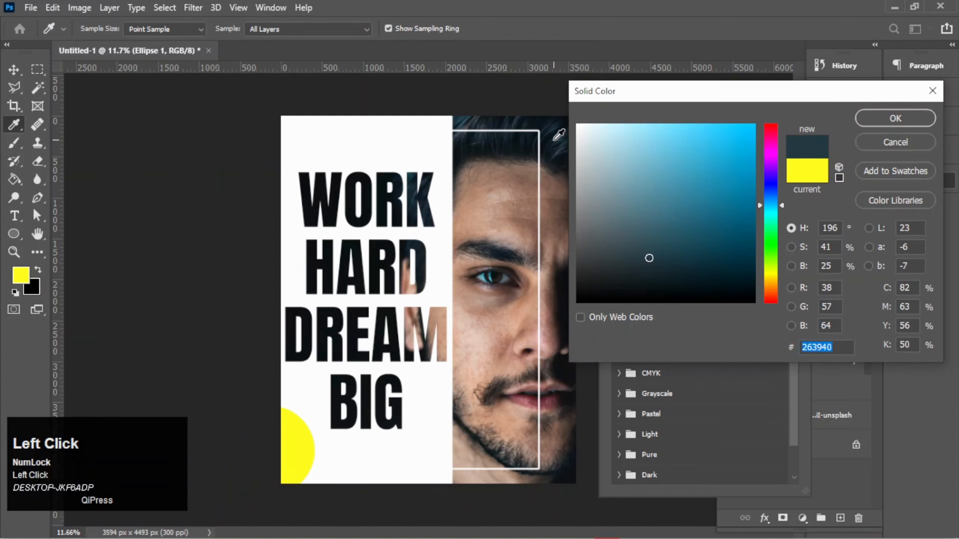
{"action": "left_click_drag", "start_coordinate": [652, 257], "coordinate": [661, 275]}
{"action": "left_click", "coordinate": [885, 120]}
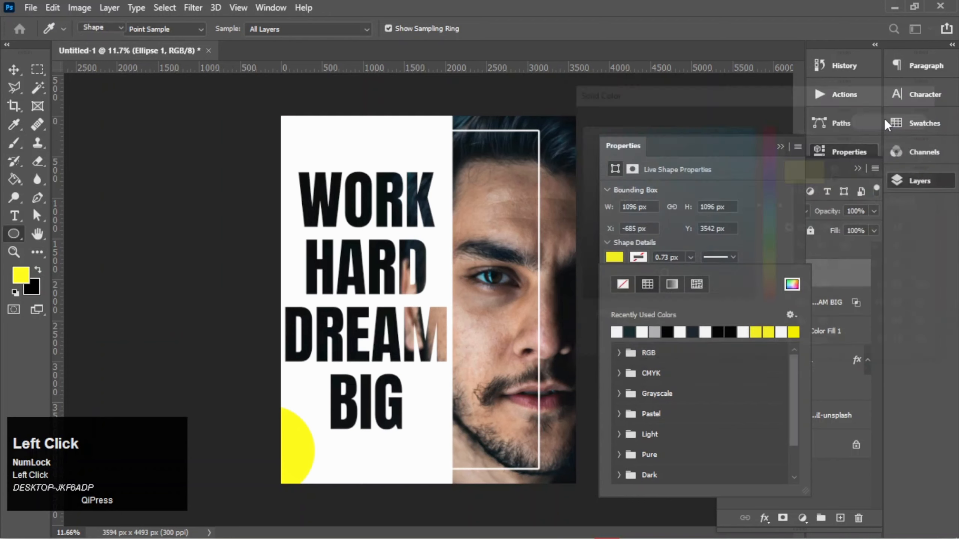
{"action": "left_click", "coordinate": [781, 147]}
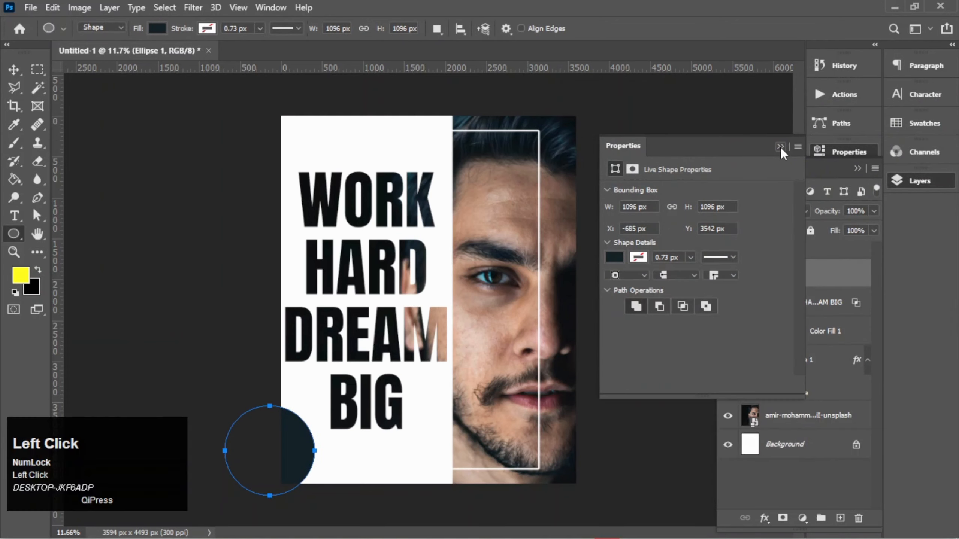
Move the circle down and right so it is cut off by the poster's bottom-left corner, and view the whole poster.
{"action": "left_click", "coordinate": [15, 72]}
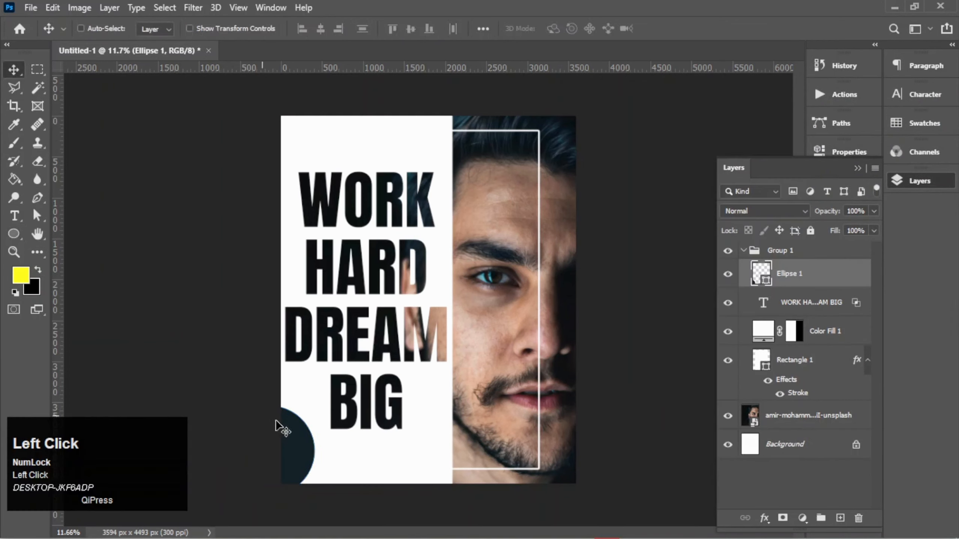
{"action": "left_click_drag", "start_coordinate": [294, 450], "coordinate": [314, 470]}
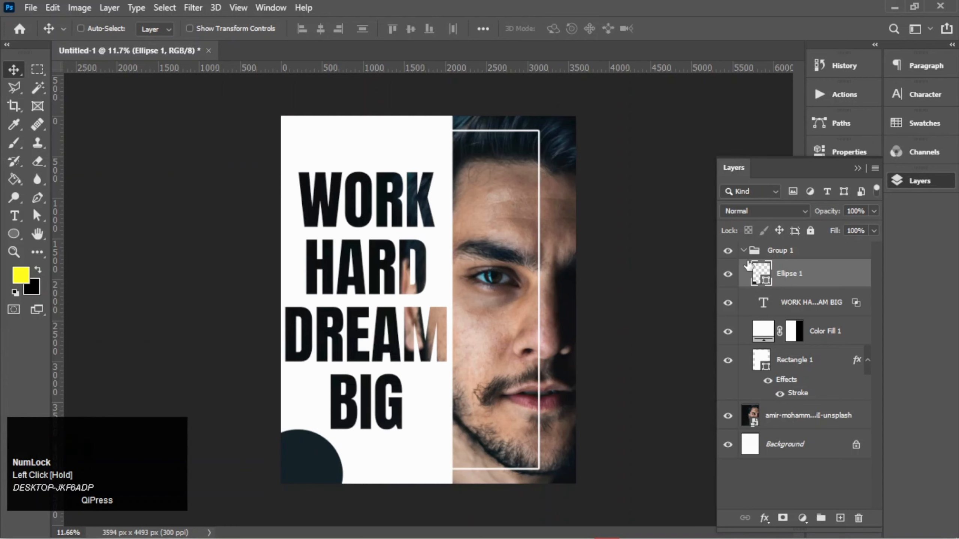
{"action": "left_click", "coordinate": [694, 260]}
{"action": "key", "text": "ctrl+0"}
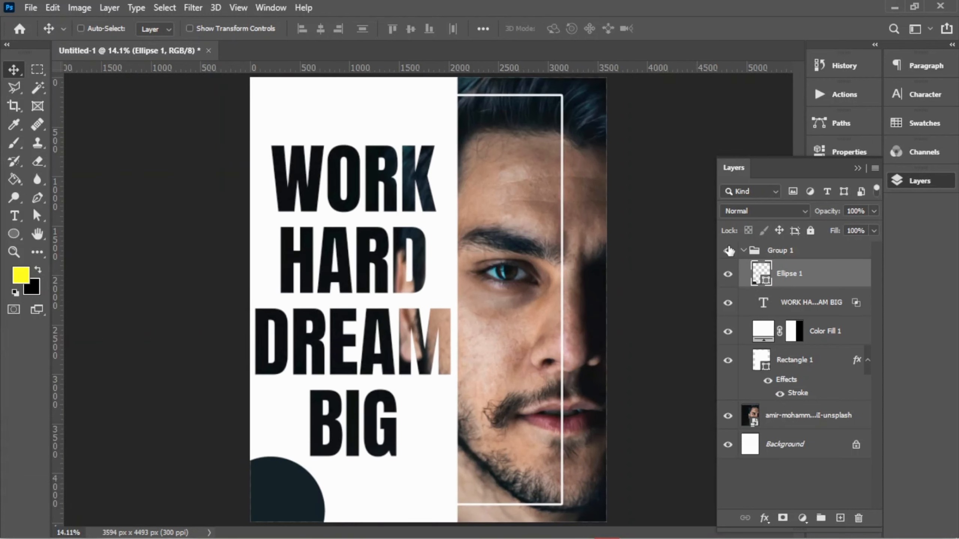
{"action": "left_click", "coordinate": [858, 168]}
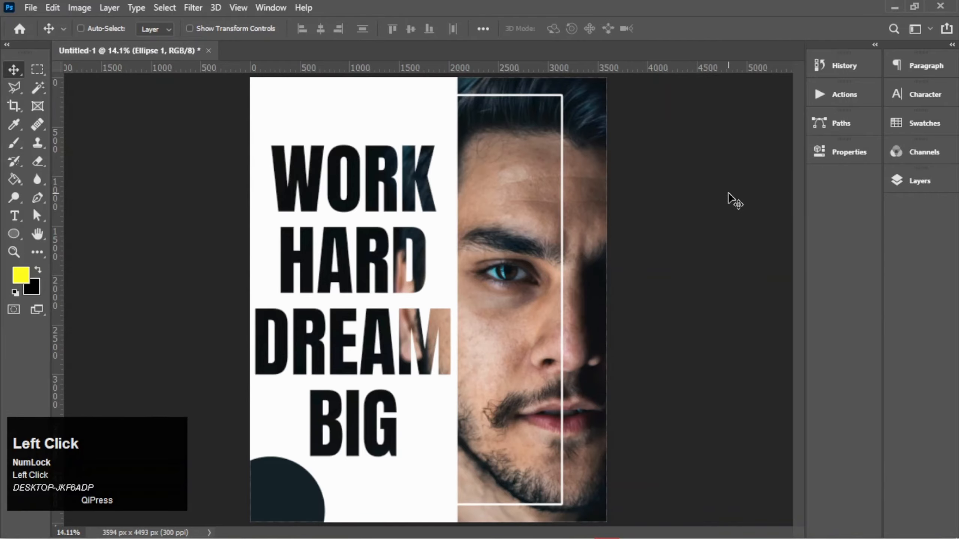